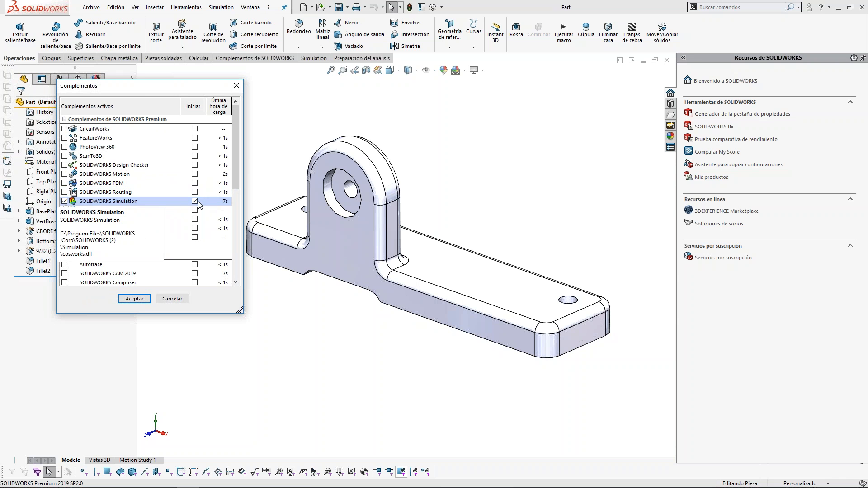
# Step: Load the SOLIDWORKS Simulation add-in and start a new simulation study for the part
pyautogui.click(134, 299)
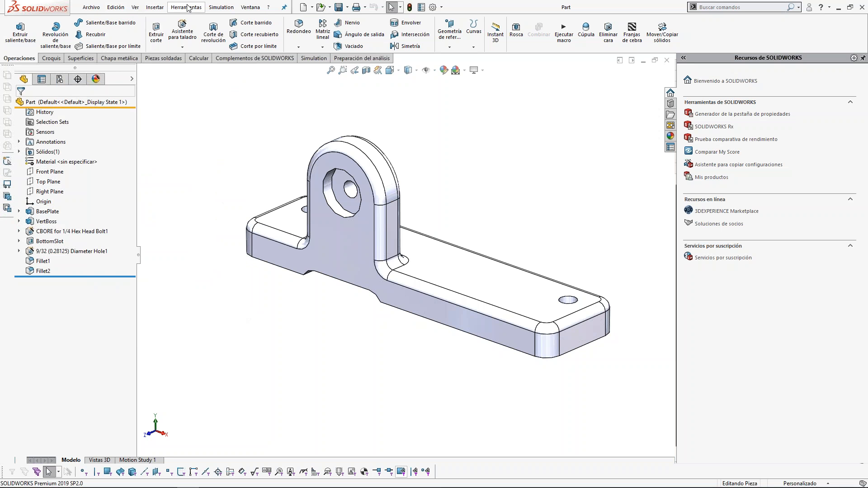
pyautogui.click(314, 58)
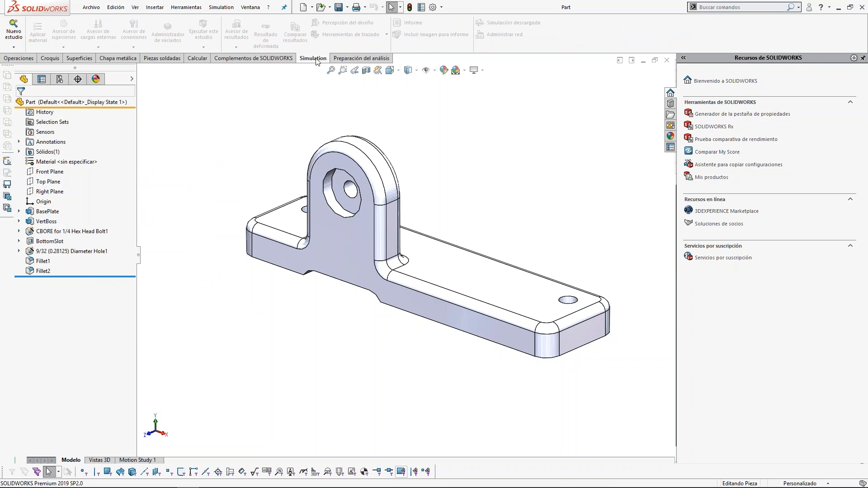
pyautogui.click(14, 47)
pyautogui.click(28, 58)
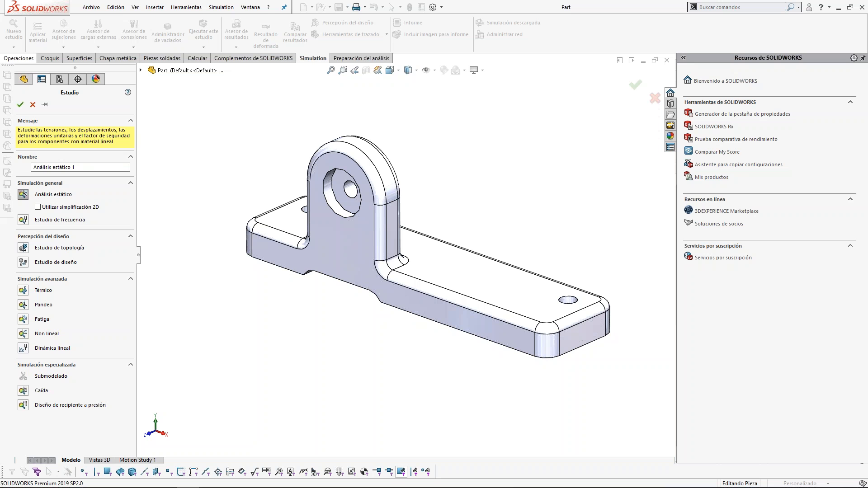
# Step: Create a static analysis study named "Análisis de 50 Kg"
pyautogui.click(23, 195)
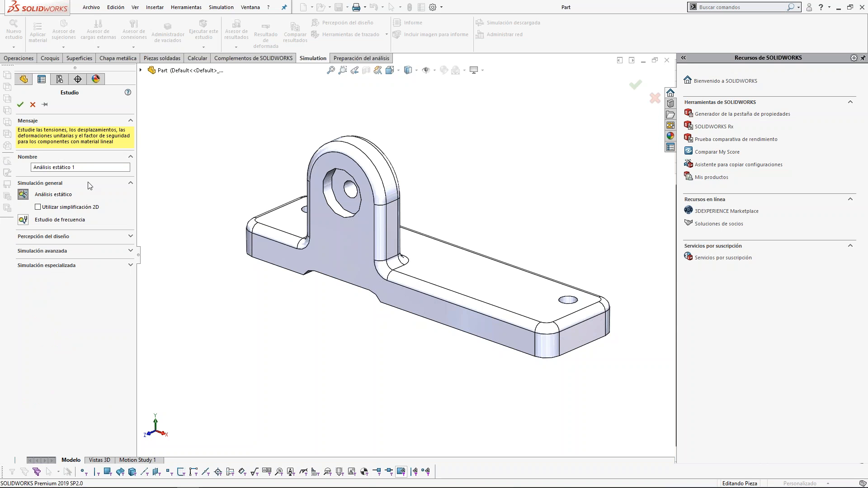
pyautogui.moveTo(75, 167); pyautogui.dragTo(46, 162)
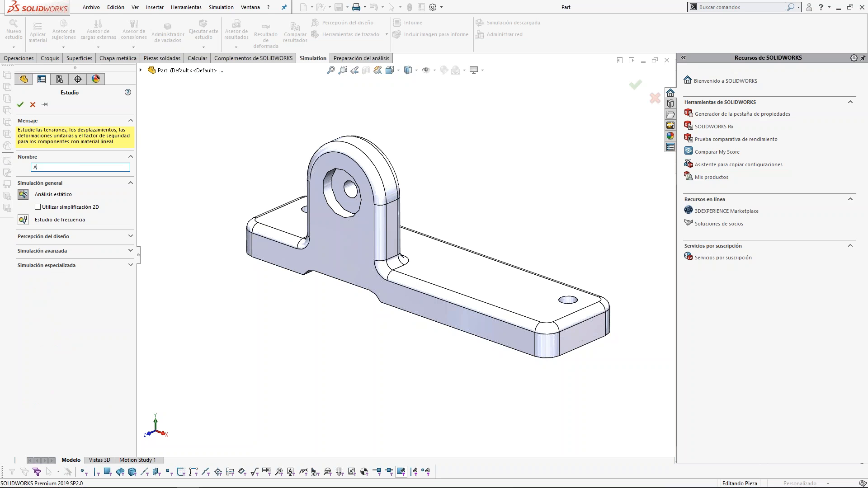
pyautogui.write('Análisis de 50 Kg')
pyautogui.click(20, 104)
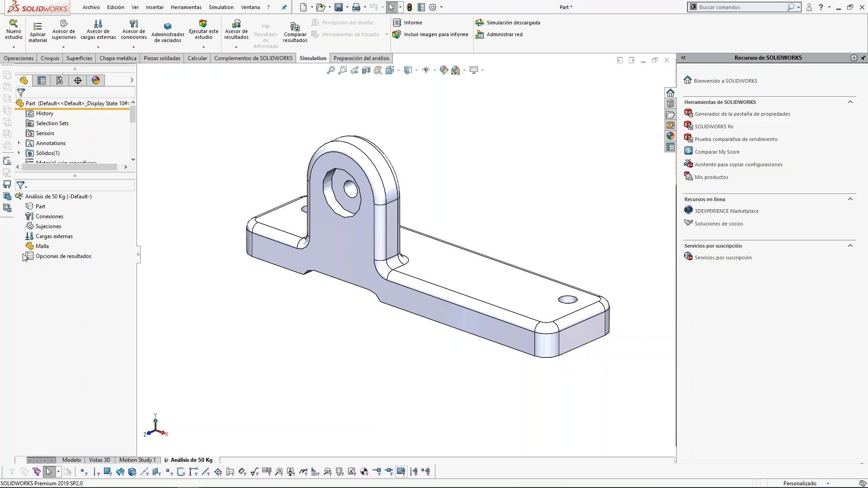
pyautogui.moveTo(75, 176); pyautogui.dragTo(75, 193)
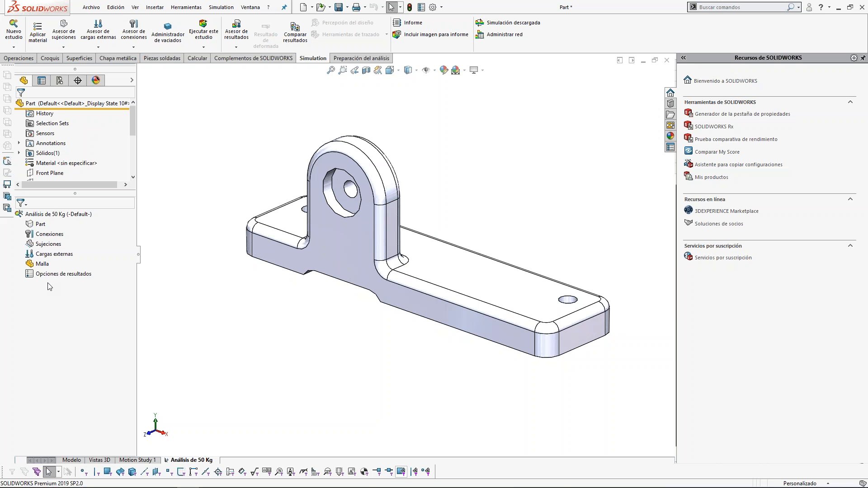
pyautogui.click(42, 228)
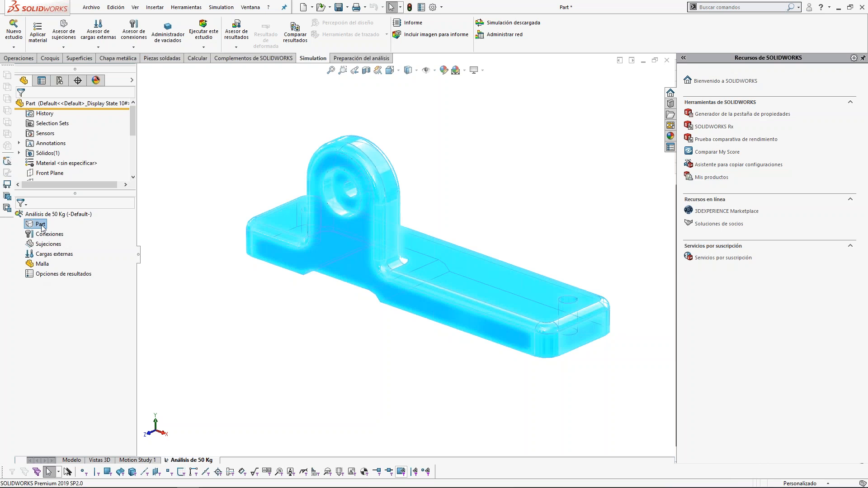
pyautogui.click(189, 282)
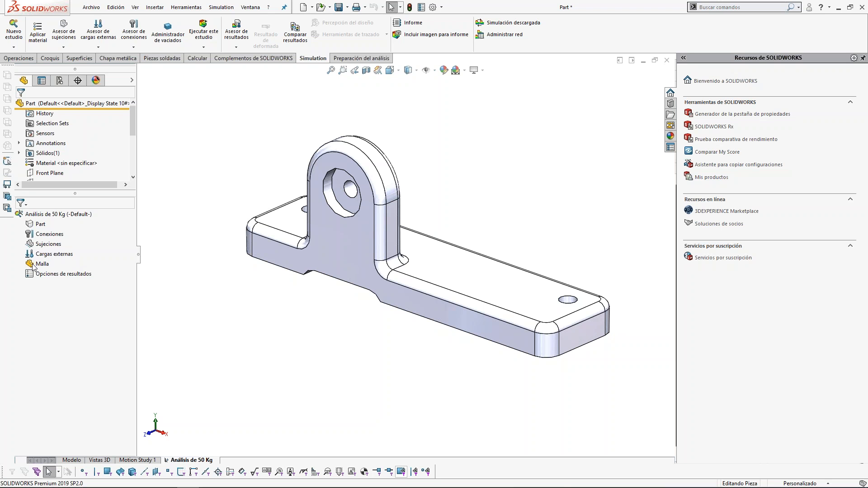
pyautogui.click(42, 225)
pyautogui.click(175, 232)
# Step: Open the material library for the study's part and expand the Aleaciones de aluminio category under solidworks materials
pyautogui.rightClick(41, 163)
pyautogui.rightClick(40, 225)
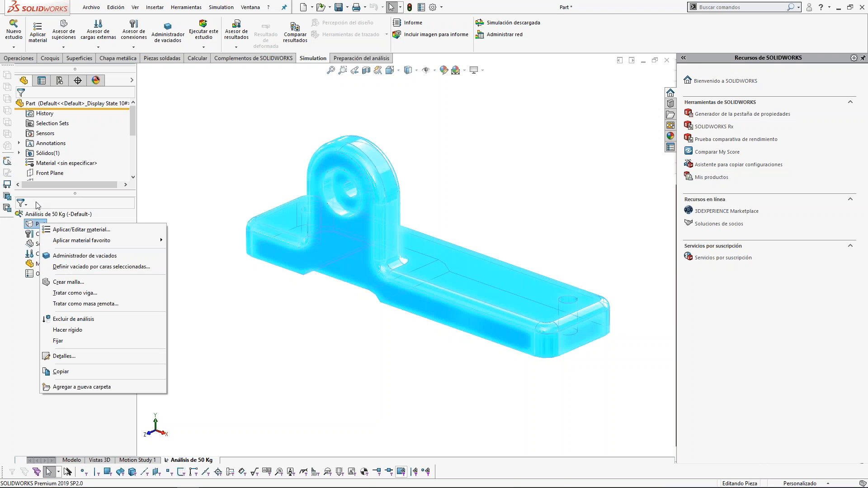
pyautogui.click(71, 231)
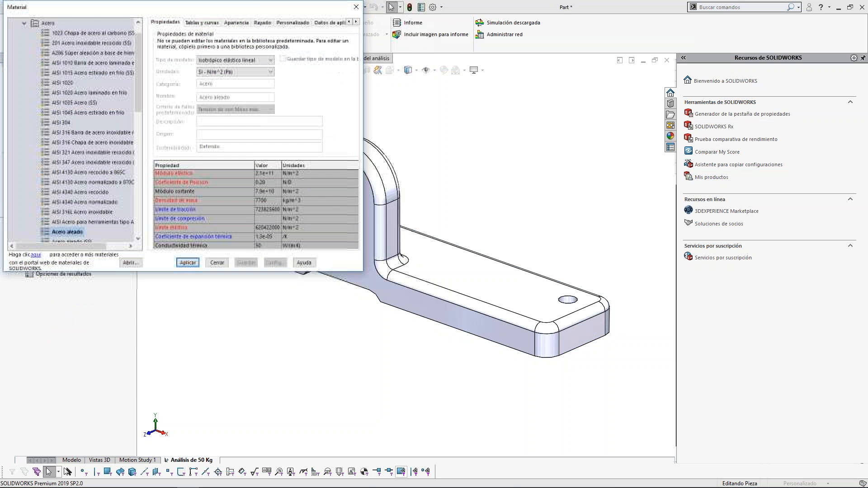
pyautogui.moveTo(252, 9); pyautogui.dragTo(387, 79)
pyautogui.click(168, 96)
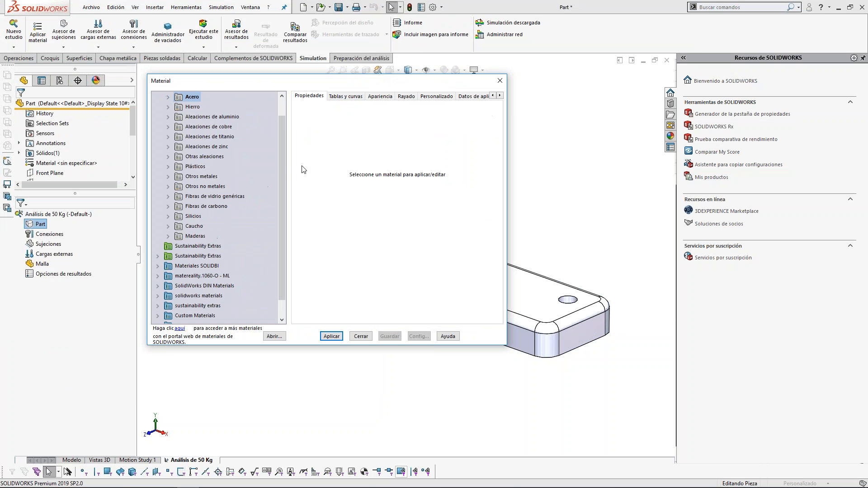
pyautogui.scroll(1, 280, 142)
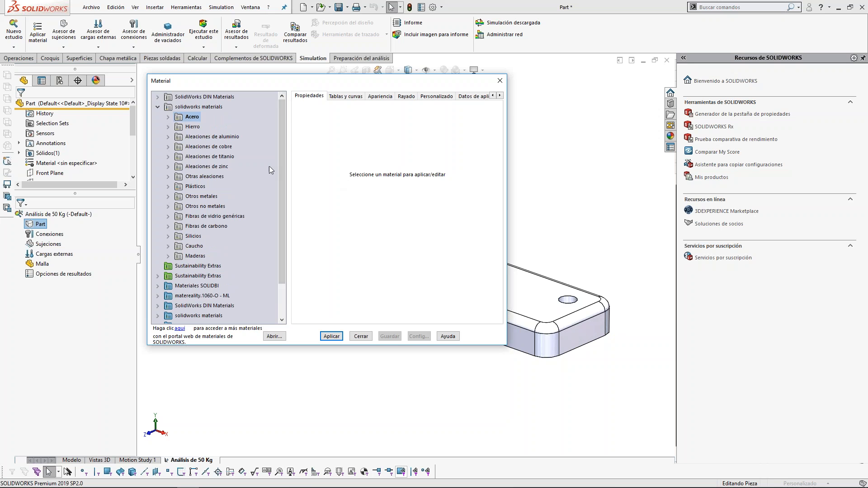
pyautogui.click(168, 117)
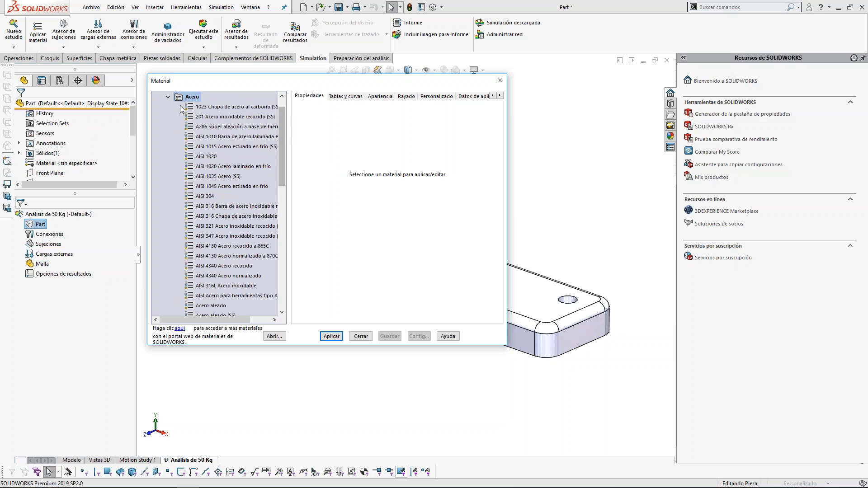
pyautogui.click(168, 98)
pyautogui.click(169, 118)
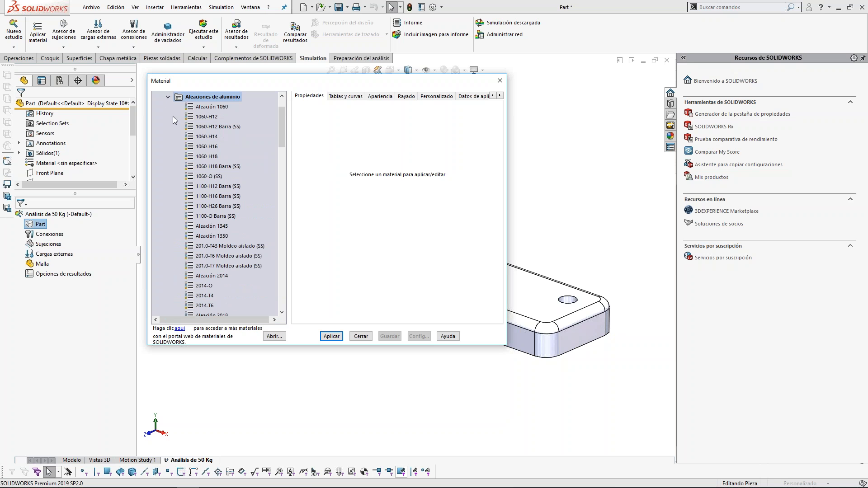
# Step: Apply the aluminium material Aleación 1060 to the part and close the material library
pyautogui.click(217, 108)
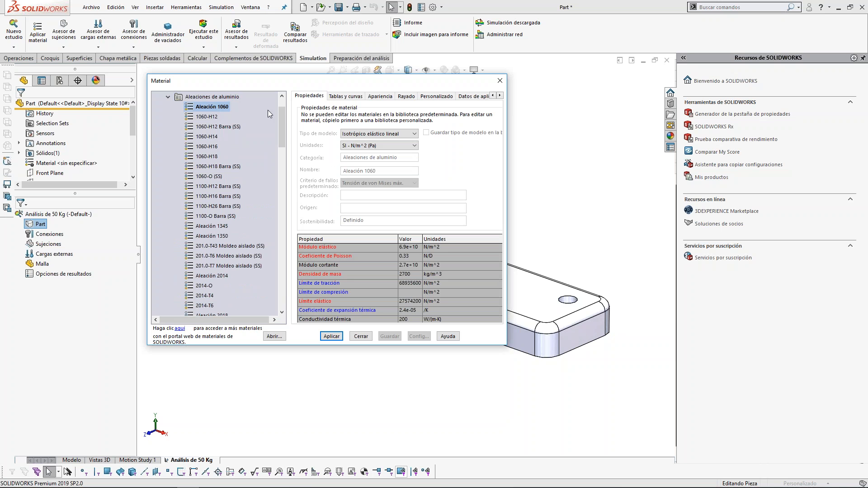
pyautogui.moveTo(281, 124); pyautogui.dragTo(281, 113)
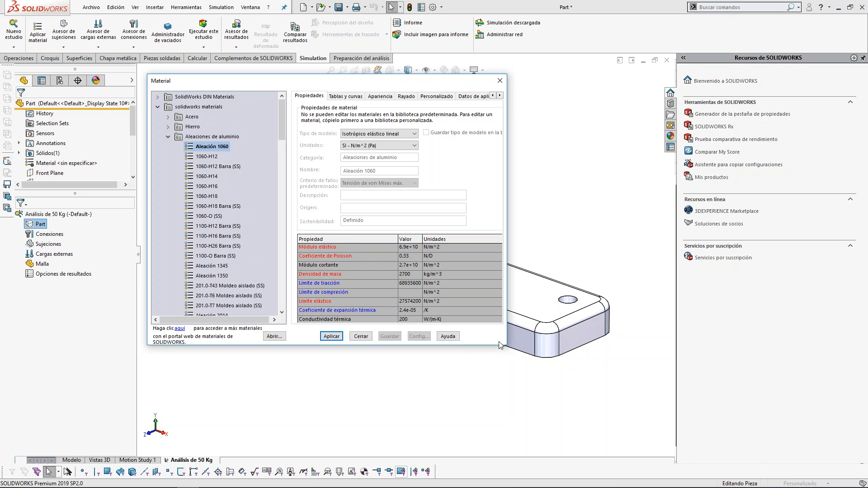
pyautogui.moveTo(282, 132); pyautogui.dragTo(281, 138)
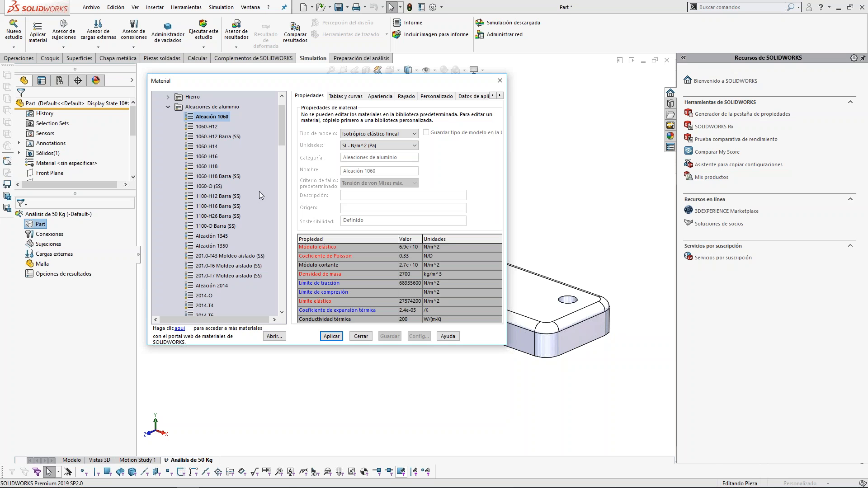
pyautogui.moveTo(281, 130); pyautogui.dragTo(285, 102)
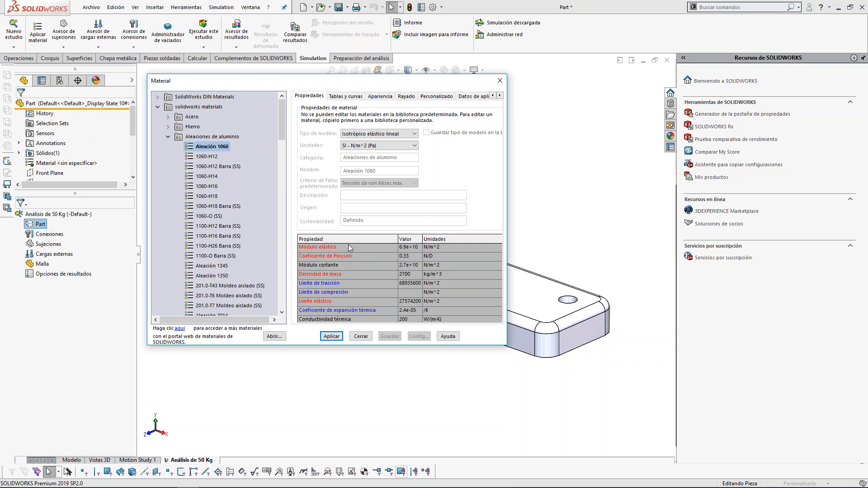
pyautogui.moveTo(399, 238); pyautogui.dragTo(430, 238)
pyautogui.click(331, 336)
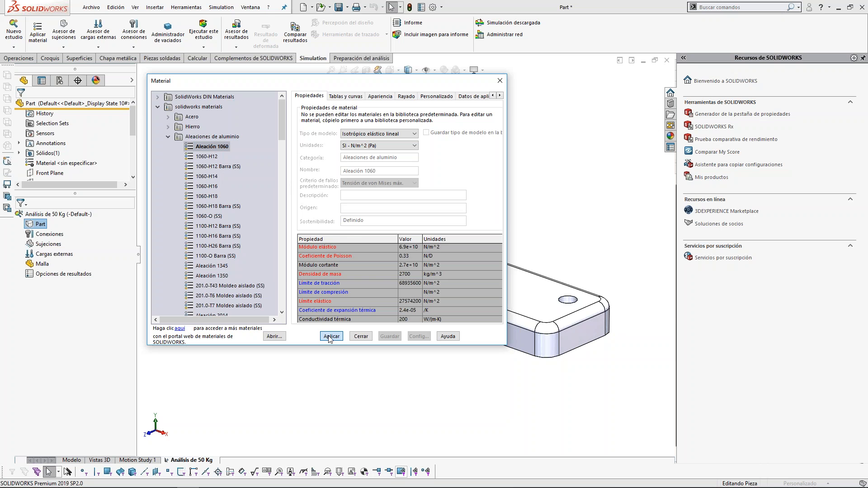
pyautogui.click(364, 337)
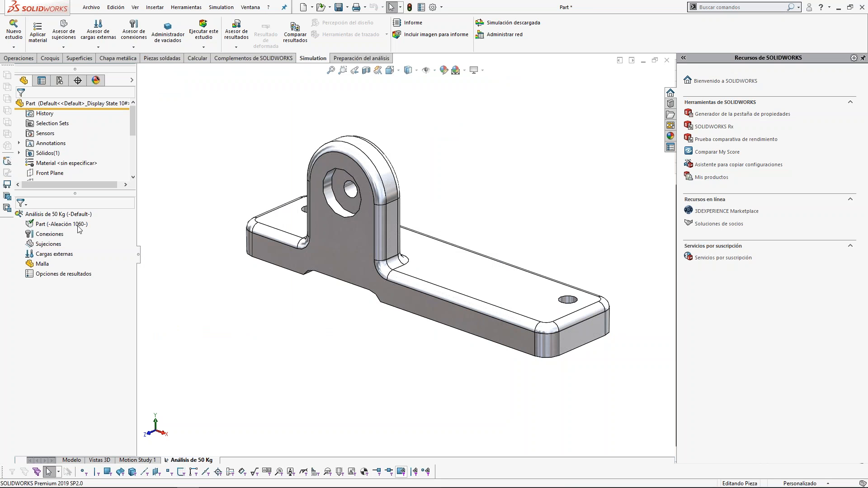
pyautogui.click(56, 235)
pyautogui.click(95, 245)
pyautogui.click(47, 234)
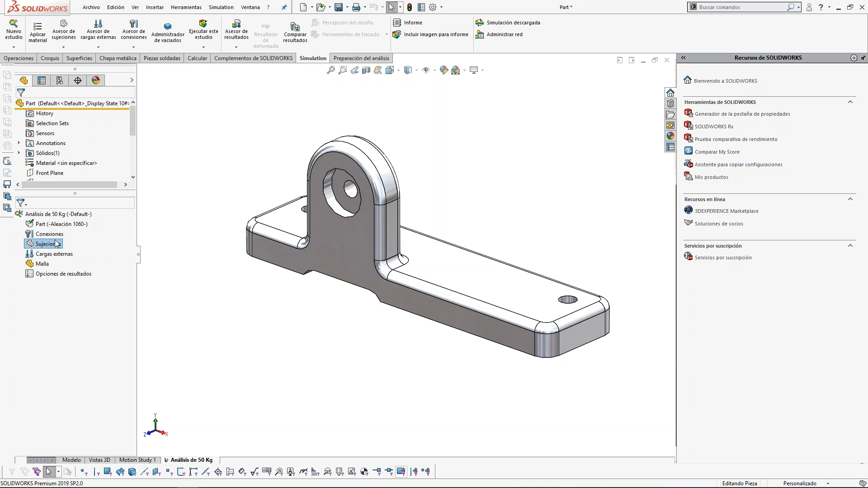
pyautogui.rightClick(52, 246)
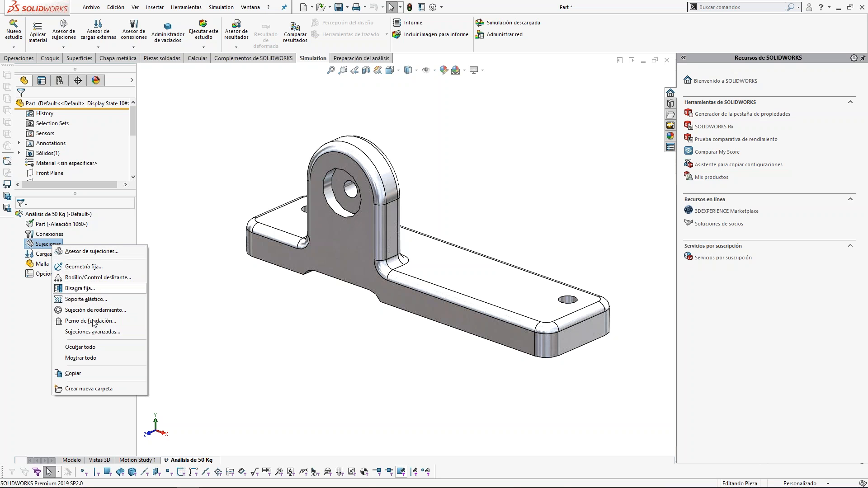
pyautogui.click(207, 180)
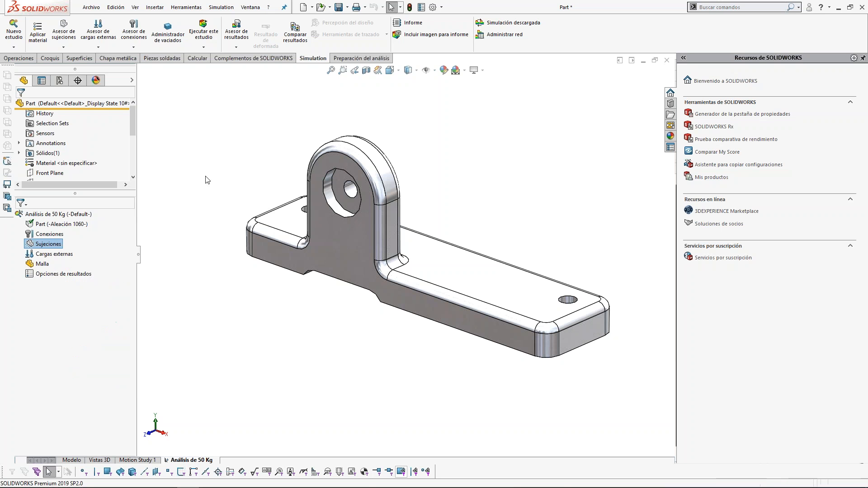
# Step: Add a fixed geometry (Geometría fija) restraint on the inner cylindrical faces of the two base plate holes
pyautogui.click(75, 47)
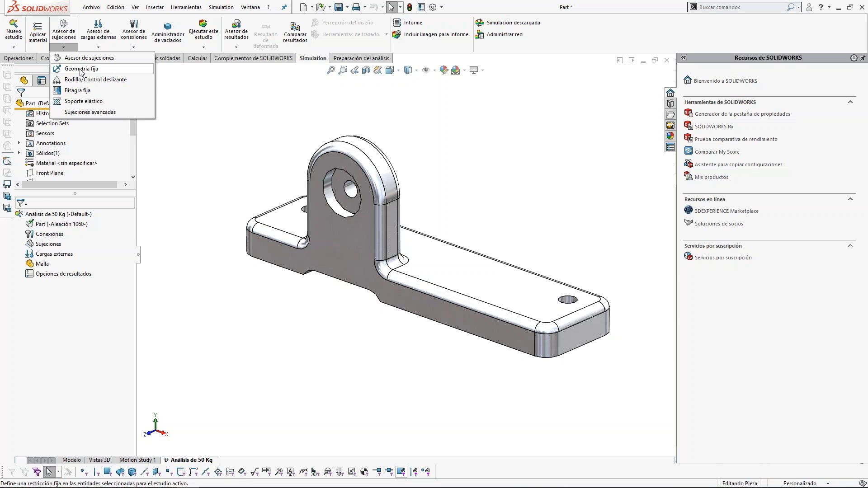
pyautogui.click(100, 70)
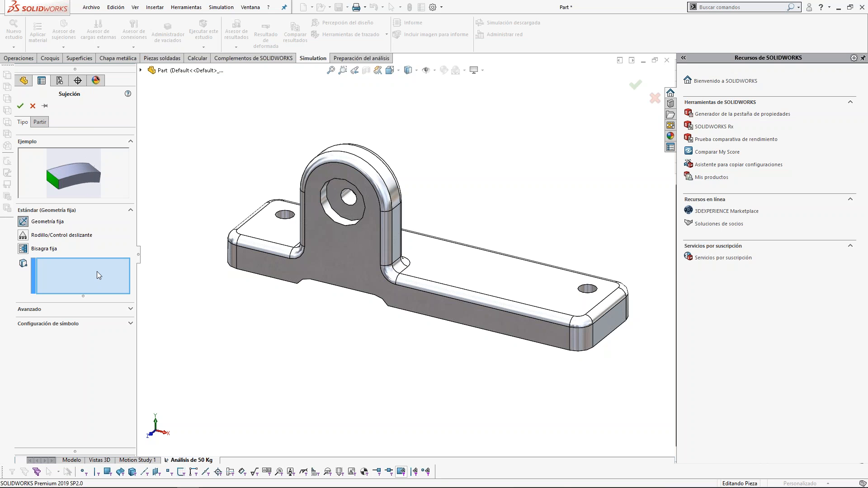
pyautogui.scroll(-4, 285, 206)
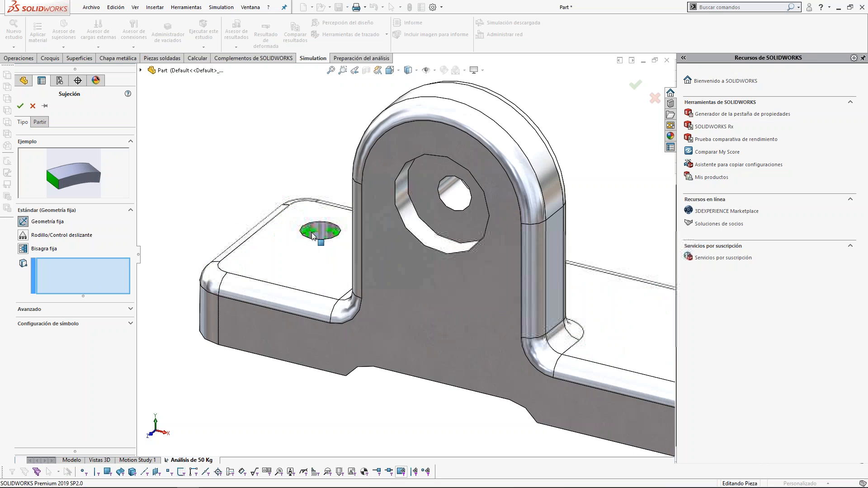
pyautogui.click(313, 235)
pyautogui.scroll(5, 588, 298)
pyautogui.scroll(-3, 516, 292)
pyautogui.click(518, 291)
pyautogui.scroll(4, 471, 237)
pyautogui.moveTo(471, 236); pyautogui.dragTo(400, 198, button='middle')
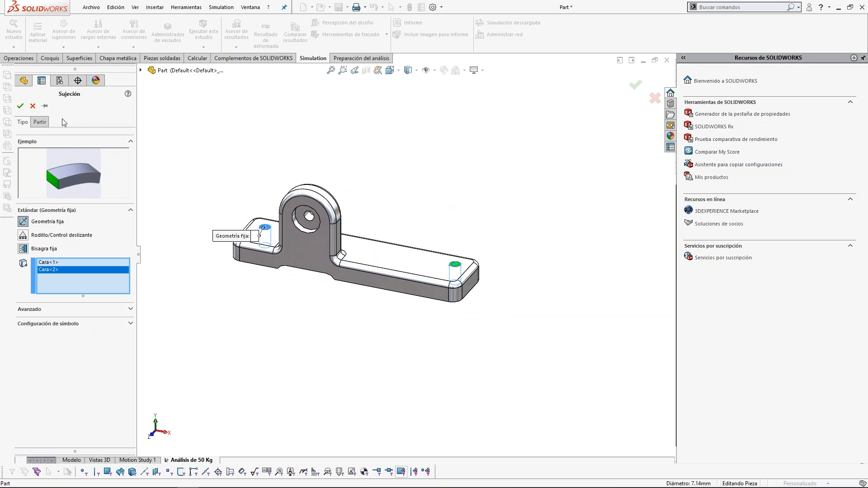
pyautogui.click(21, 106)
# Step: Expand the study's fixtures and review the fixed restraint on the base plate holes
pyautogui.scroll(-2, 248, 170)
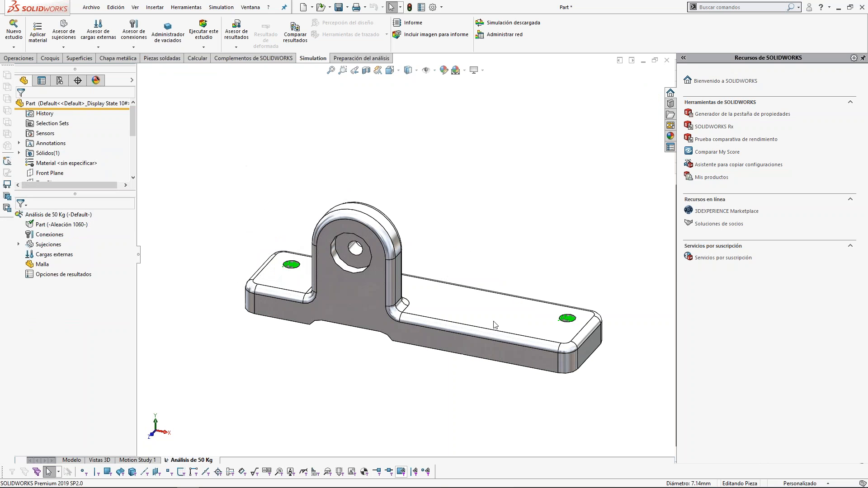
pyautogui.scroll(-1, 549, 395)
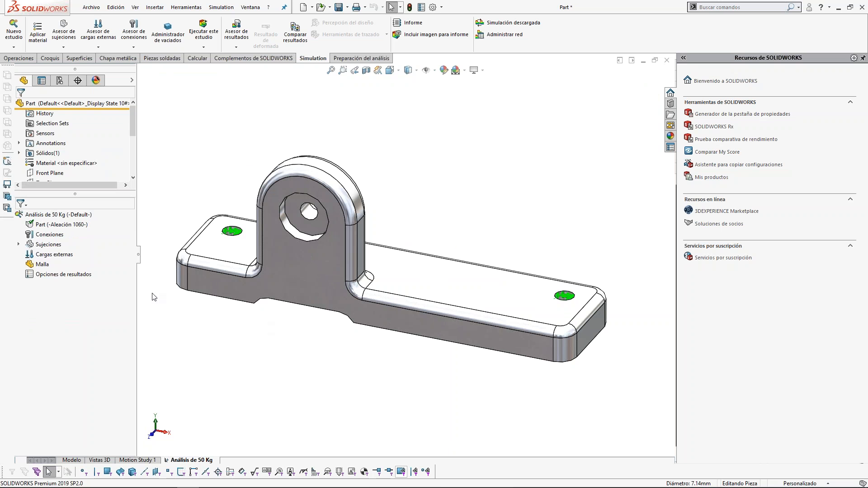
pyautogui.click(19, 244)
pyautogui.click(50, 255)
pyautogui.click(189, 374)
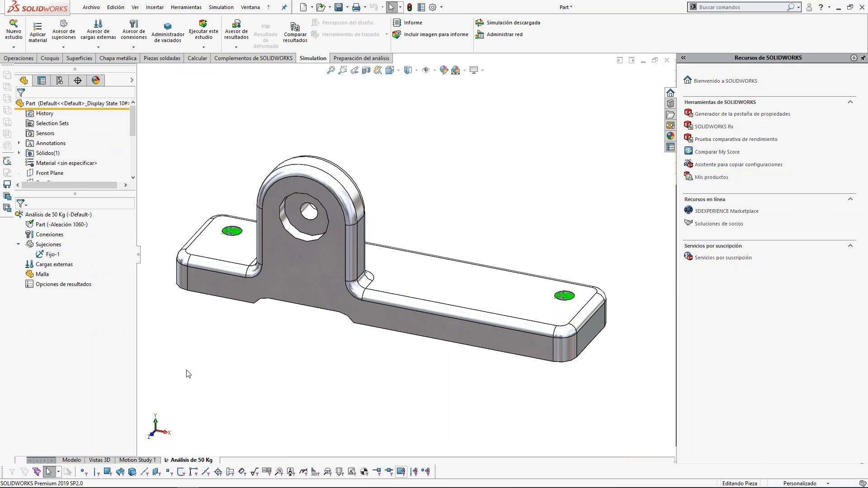
# Step: Start a force load (Fuerza) on the annular face inside the upright boss's counterbored hole
pyautogui.rightClick(50, 264)
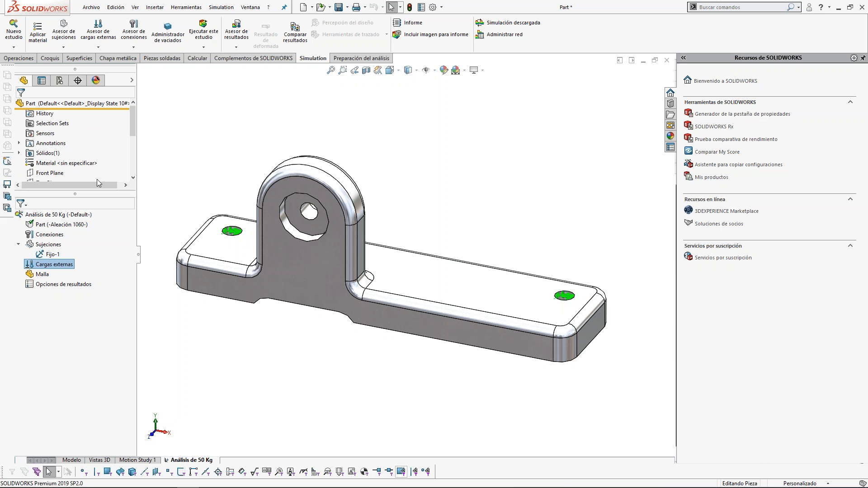
pyautogui.click(98, 47)
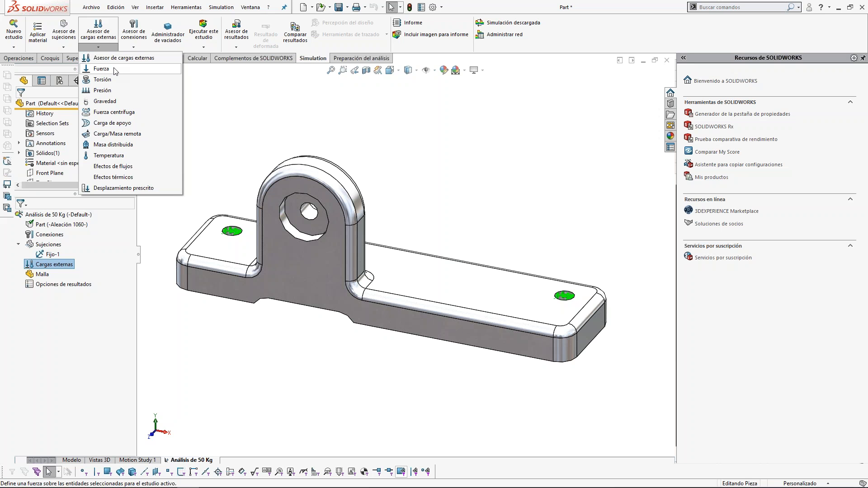
pyautogui.click(114, 69)
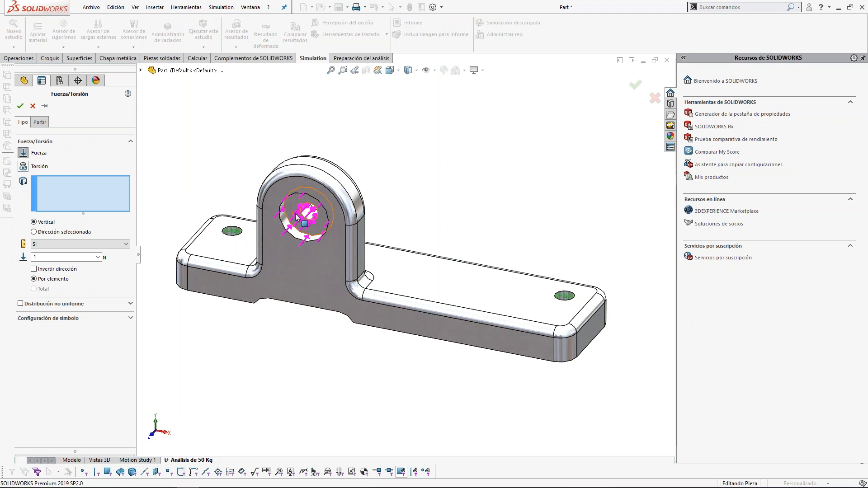
pyautogui.moveTo(296, 216); pyautogui.dragTo(276, 158, button='middle')
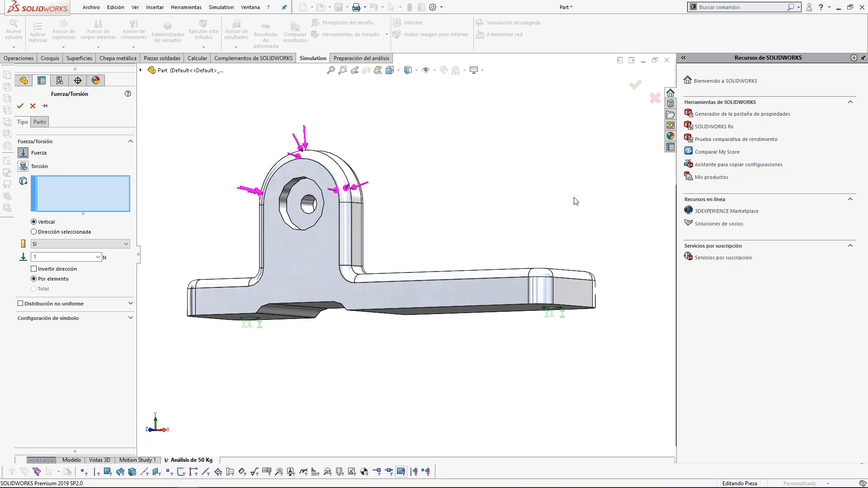
pyautogui.click(305, 186)
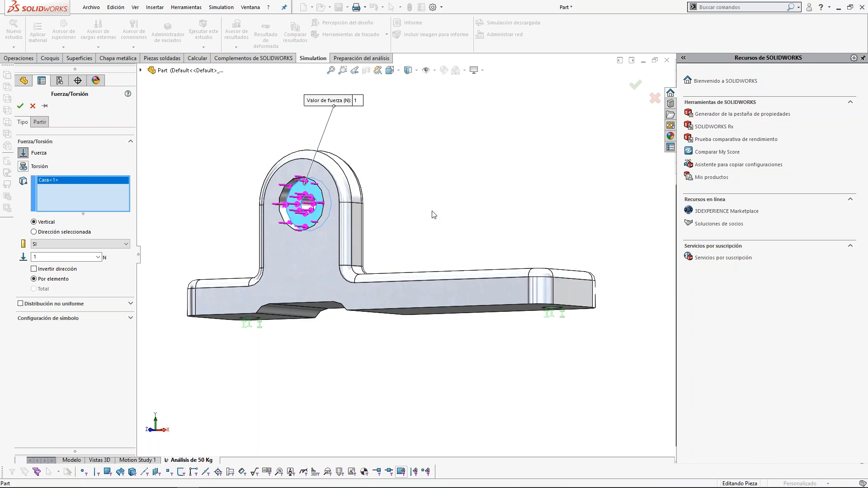
# Step: Set the force on the counterbore face to 500 N in SI units and accept the load
pyautogui.doubleClick(69, 257)
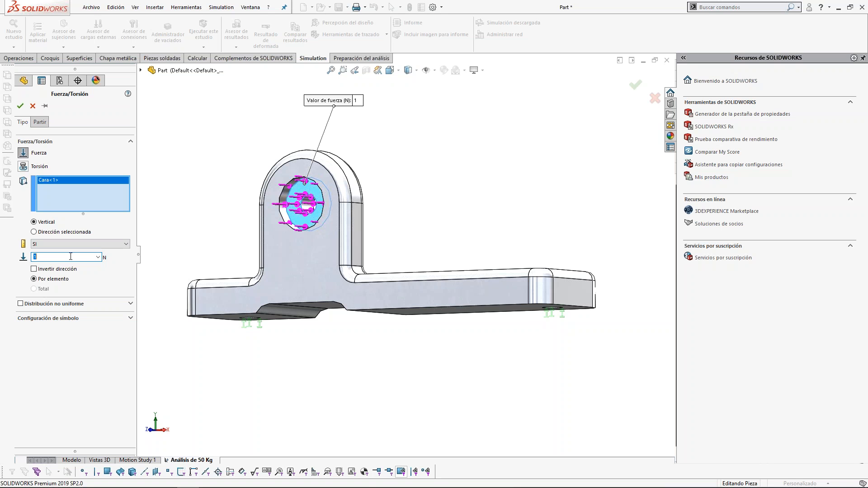
pyautogui.click(121, 246)
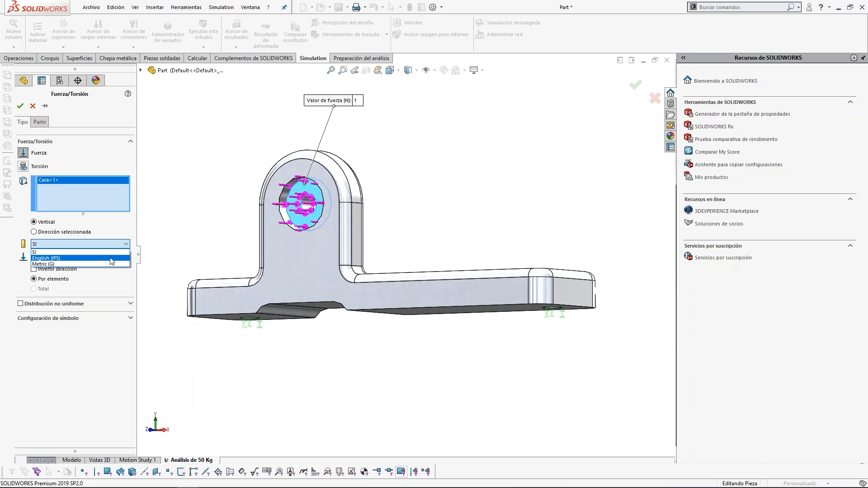
pyautogui.click(117, 252)
pyautogui.click(78, 259)
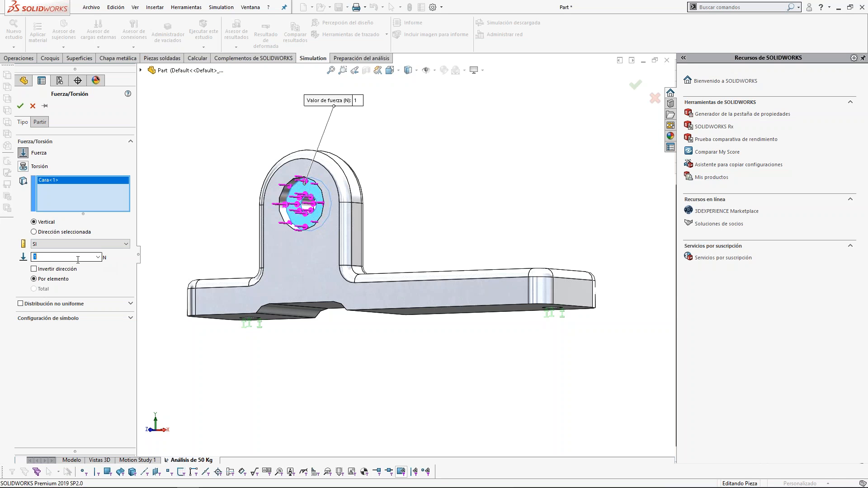
pyautogui.write('500')
pyautogui.click(64, 270)
pyautogui.click(65, 271)
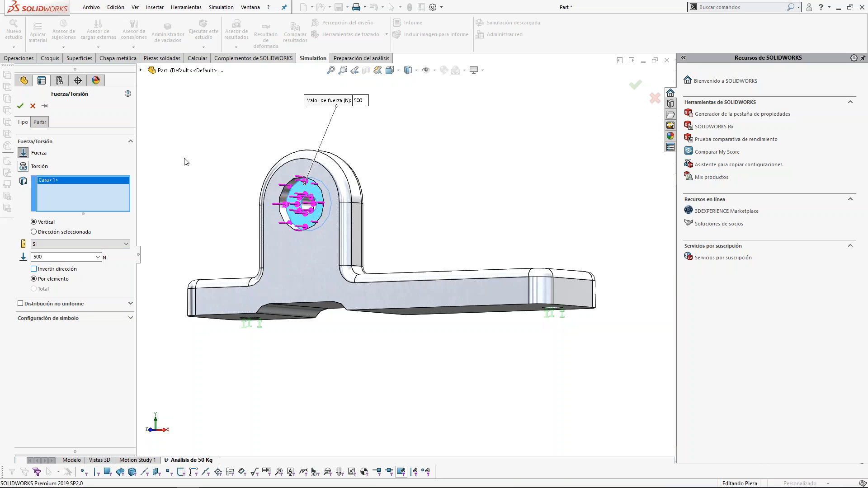
pyautogui.moveTo(196, 139); pyautogui.dragTo(220, 121, button='middle')
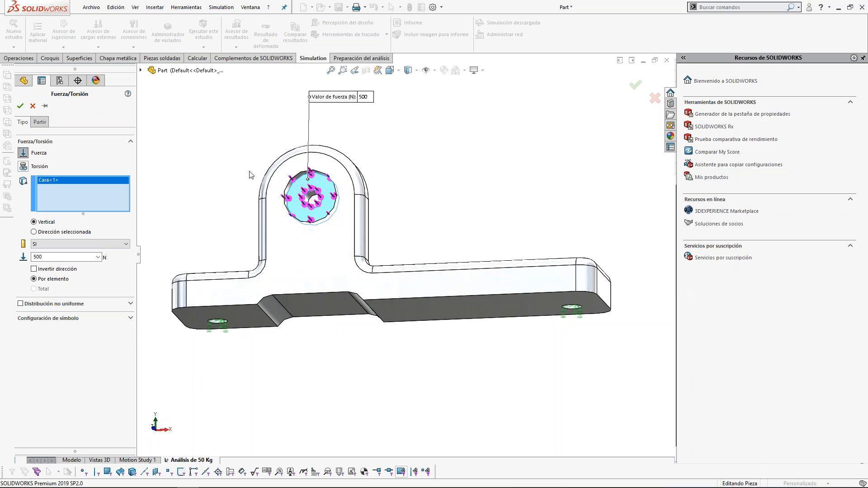
pyautogui.moveTo(193, 179); pyautogui.dragTo(240, 225, button='middle')
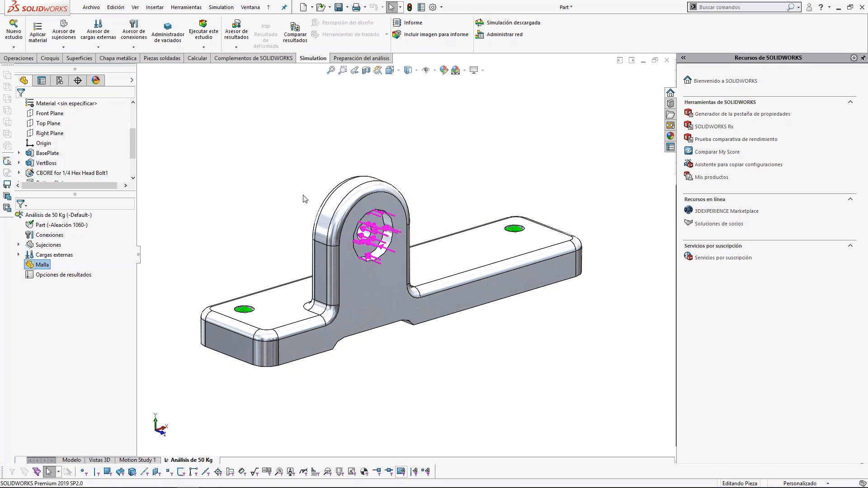
# Step: Create the study's mesh as Malla estándar, with mesh parameters enabled and the density reset to its default
pyautogui.rightClick(42, 265)
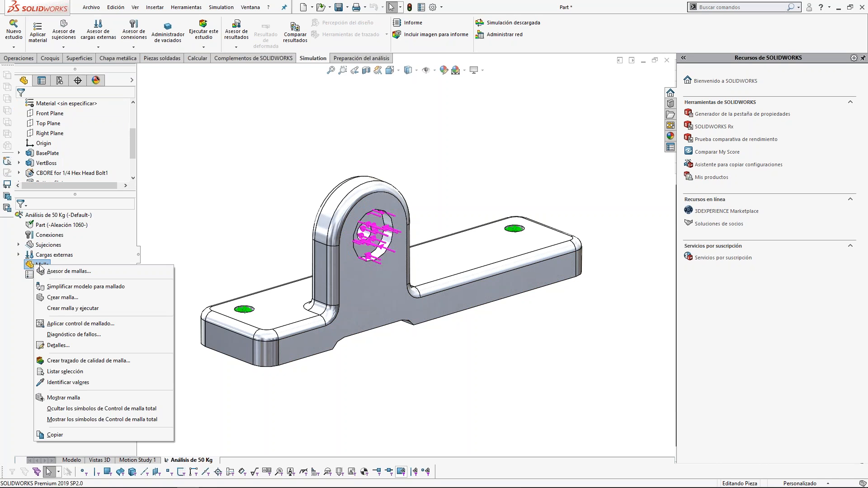
pyautogui.click(85, 297)
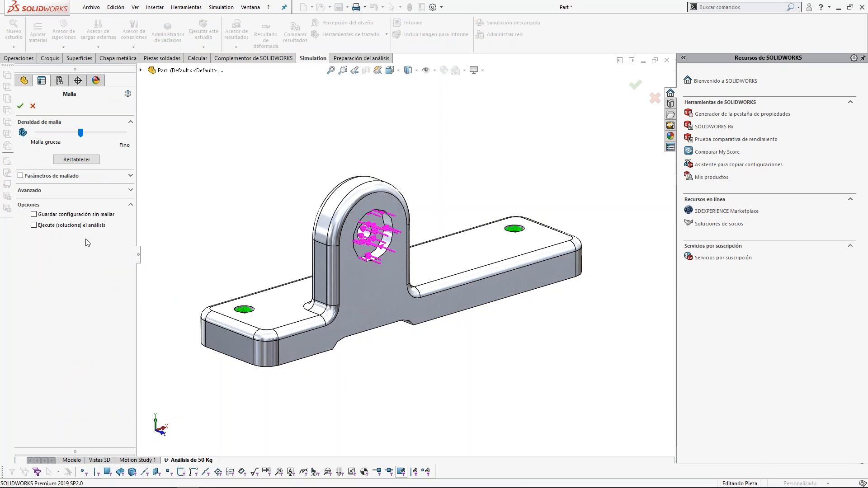
pyautogui.click(131, 177)
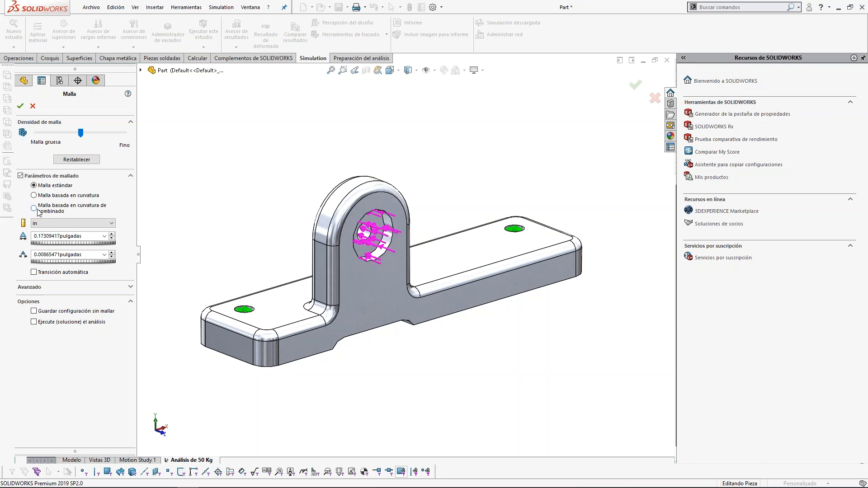
pyautogui.click(95, 132)
pyautogui.moveTo(95, 133); pyautogui.dragTo(49, 133)
pyautogui.click(78, 160)
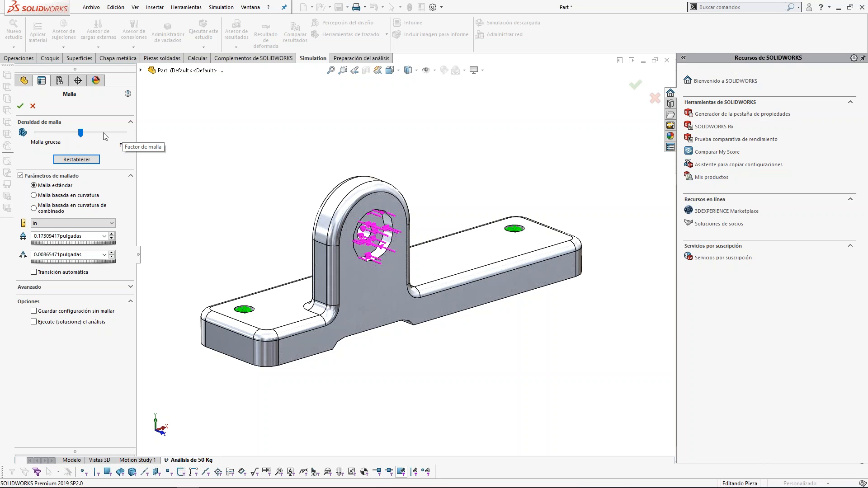
pyautogui.click(21, 106)
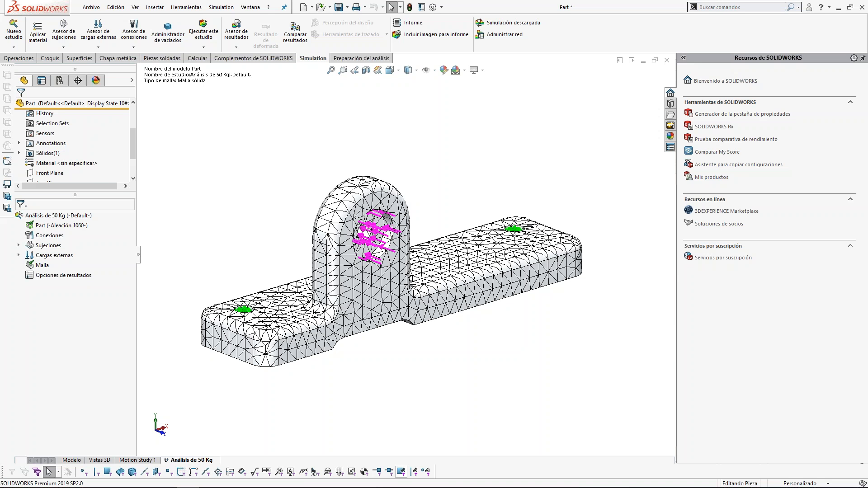
# Step: Run the static study and bring up its von Mises stress plot
pyautogui.click(204, 37)
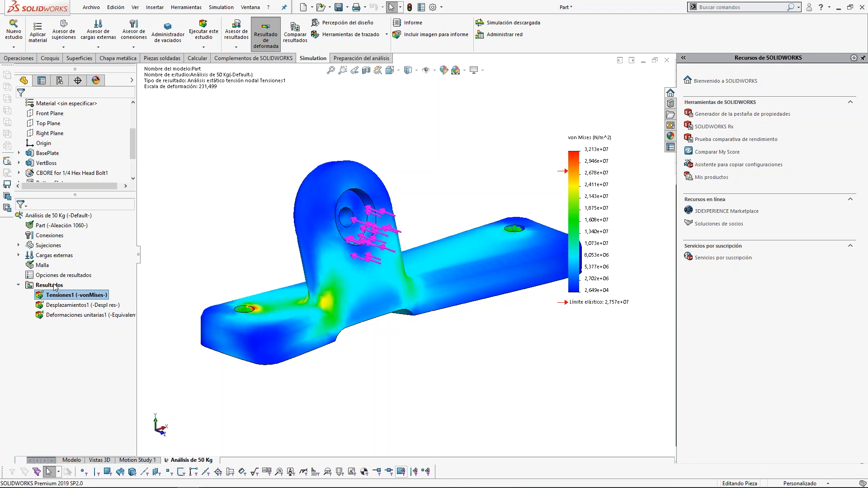
pyautogui.scroll(1, 459, 317)
pyautogui.scroll(-1, 473, 317)
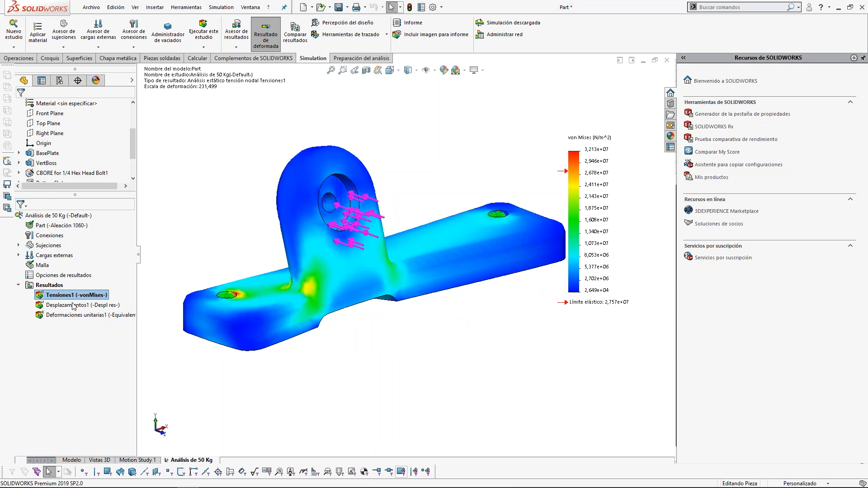
pyautogui.rightClick(50, 286)
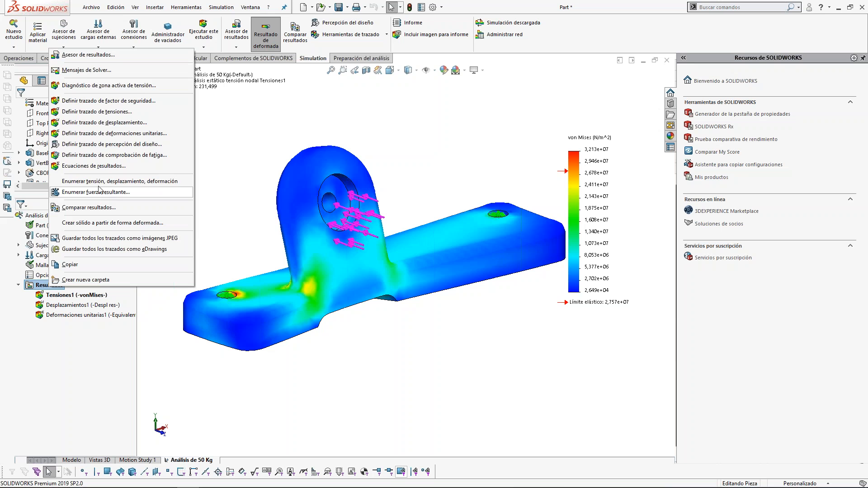
pyautogui.click(241, 153)
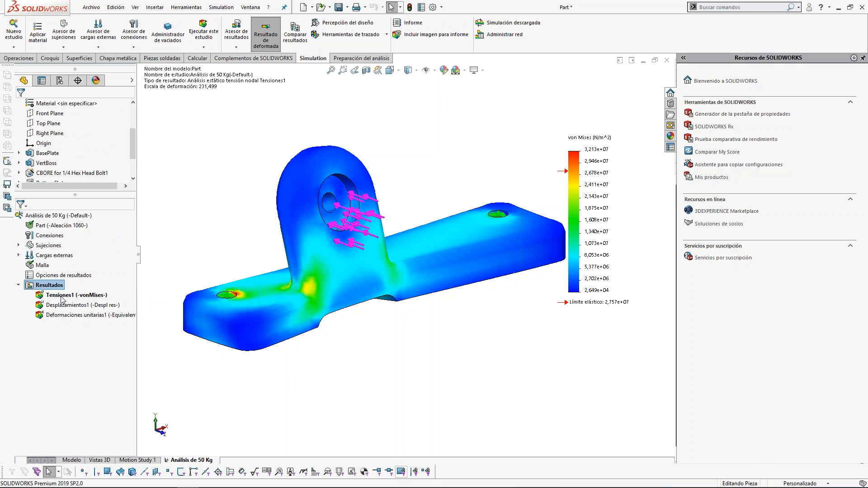
pyautogui.rightClick(88, 297)
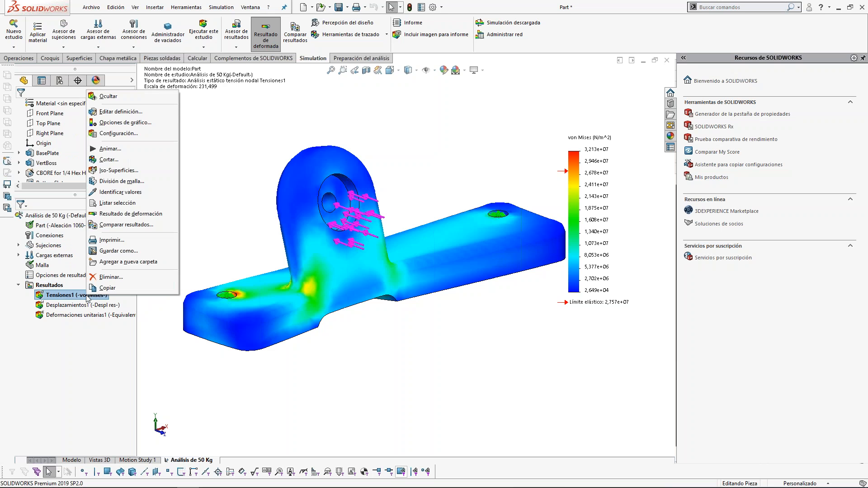
pyautogui.click(601, 166)
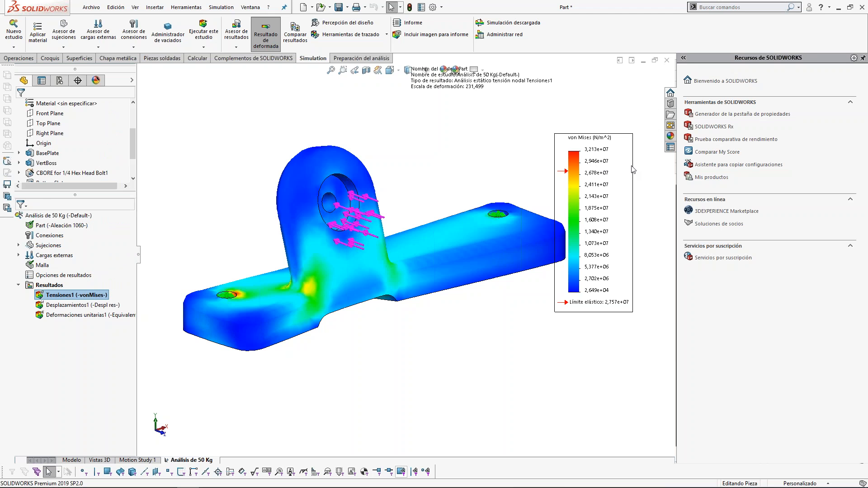
# Step: Enable the maximum and minimum annotations on the von Mises stress plot and move their labels off the part
pyautogui.doubleClick(591, 162)
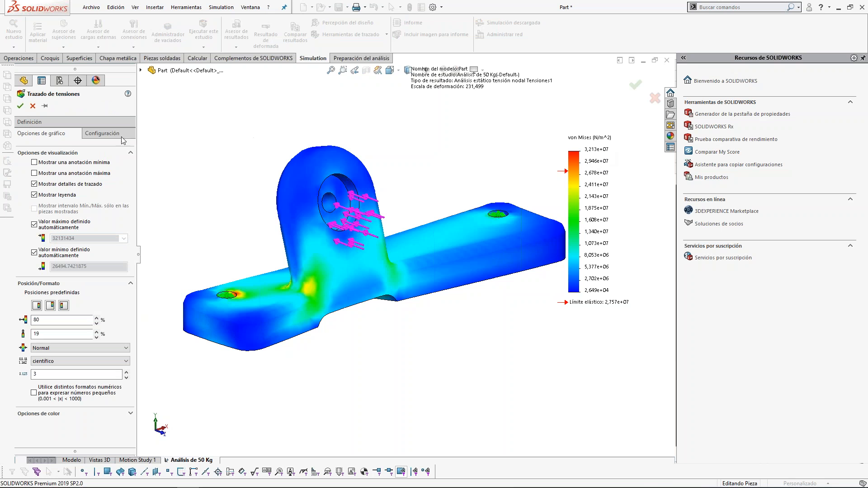
pyautogui.click(35, 173)
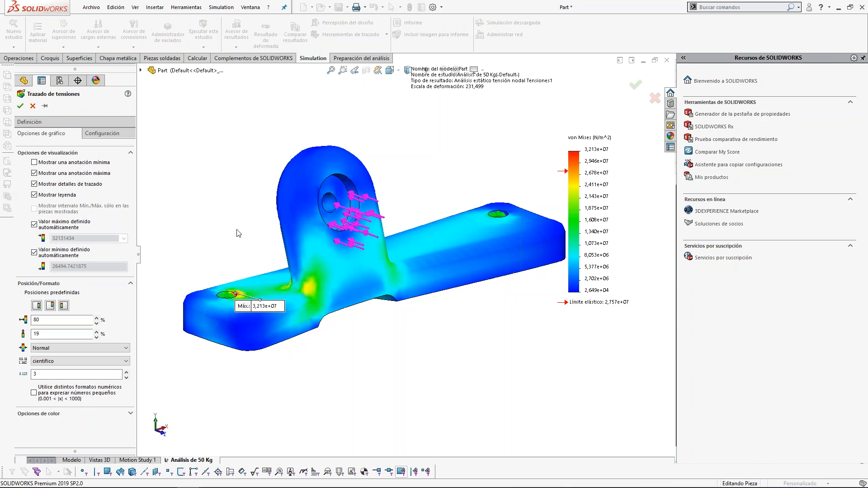
pyautogui.moveTo(264, 303)
pyautogui.mouseDown()
pyautogui.moveTo(230, 189)
pyautogui.moveTo(214, 176)
pyautogui.mouseUp()
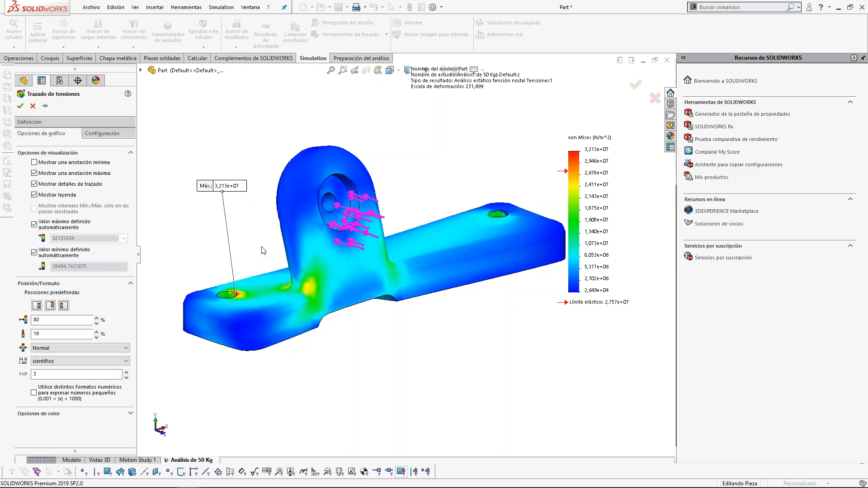
pyautogui.click(73, 164)
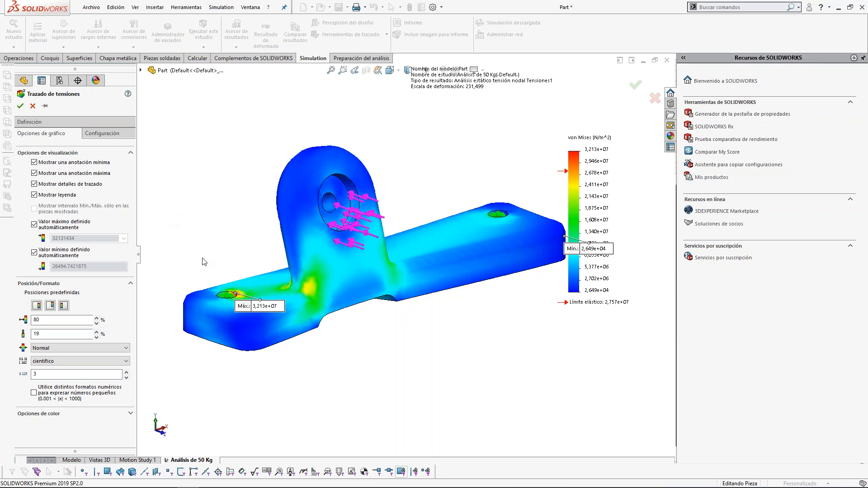
pyautogui.scroll(-2, 560, 296)
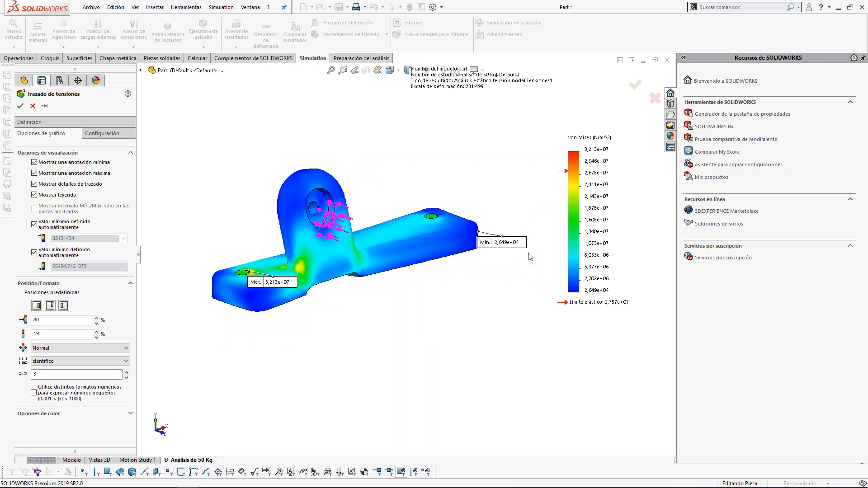
pyautogui.moveTo(513, 245); pyautogui.dragTo(533, 270)
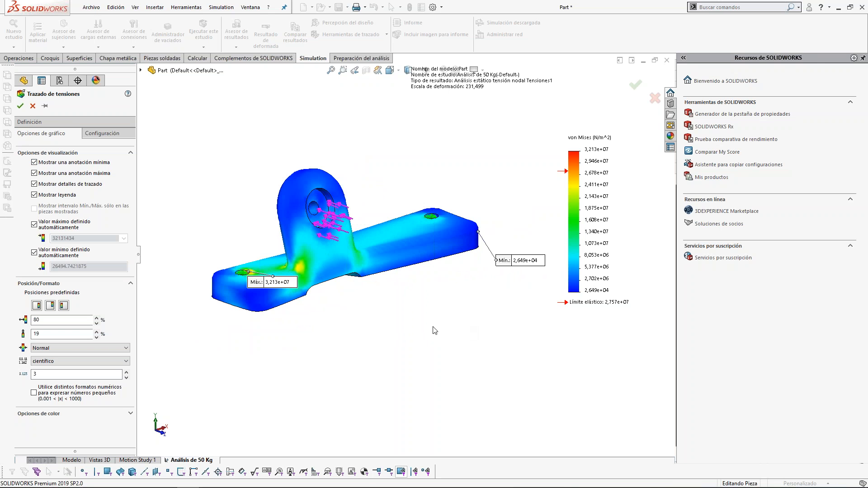
# Step: Set the stress plot's number format to flotante with 1 decimal and accept the plot settings
pyautogui.click(48, 365)
pyautogui.click(57, 376)
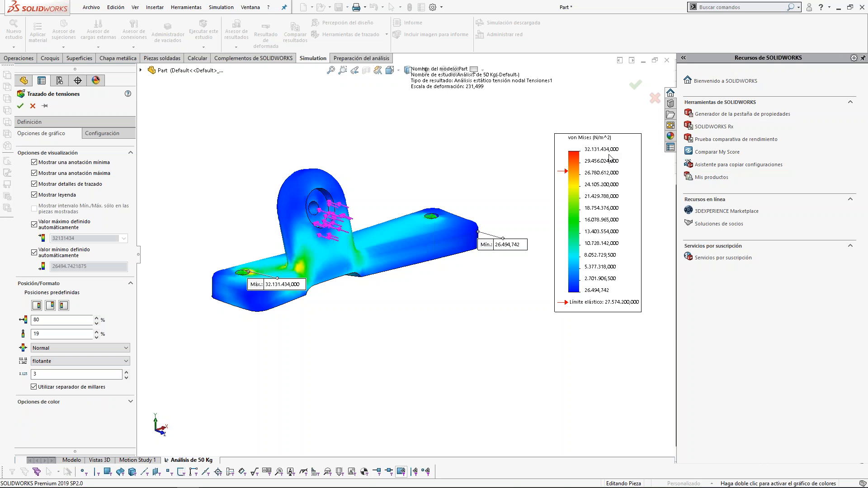
pyautogui.click(127, 381)
pyautogui.click(126, 381)
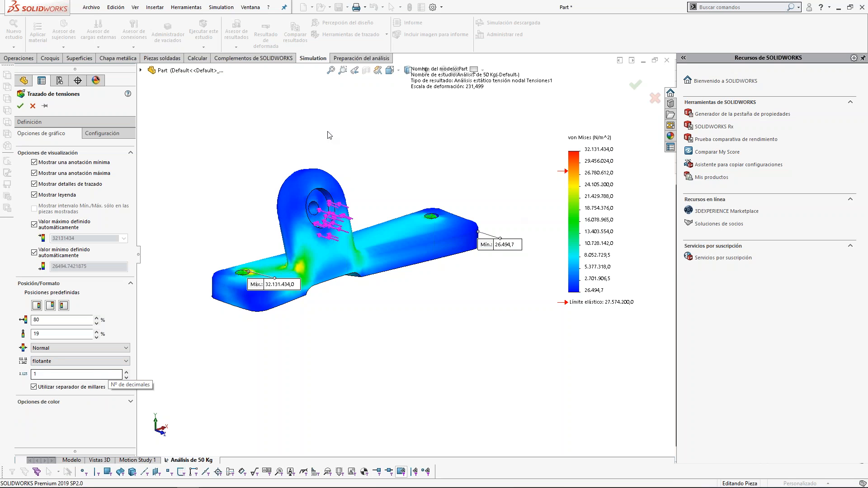
pyautogui.click(20, 105)
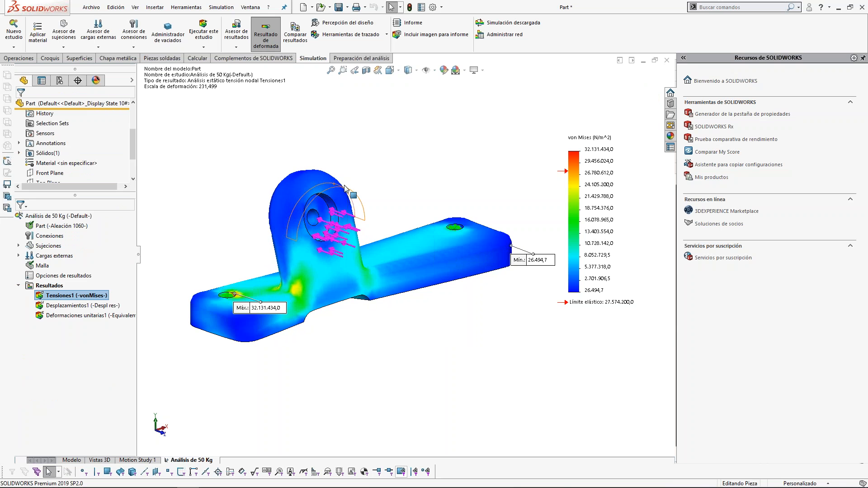
# Step: Reposition the minimum and maximum stress annotations above the bracket, clear of the model
pyautogui.scroll(-2, 346, 187)
pyautogui.scroll(1, 410, 273)
pyautogui.scroll(1, 425, 283)
pyautogui.moveTo(563, 290); pyautogui.dragTo(459, 186)
pyautogui.scroll(-1, 513, 308)
pyautogui.scroll(-2, 386, 407)
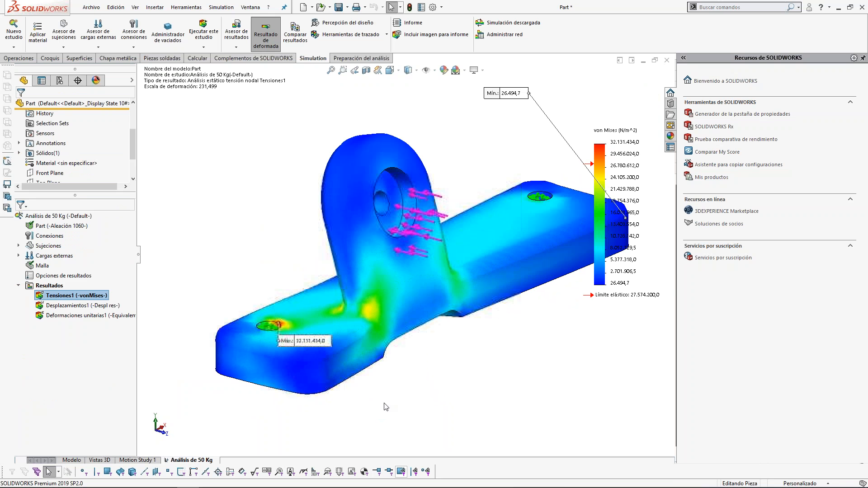
pyautogui.scroll(3, 385, 407)
pyautogui.moveTo(346, 297); pyautogui.dragTo(291, 244)
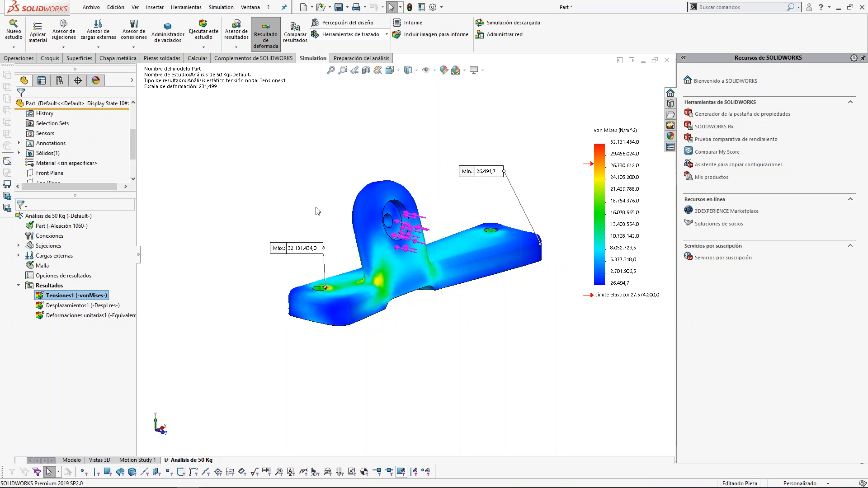
# Step: Examine the von Mises stress around the base plate hole marked as maximum and the foot of the upright
pyautogui.scroll(-3, 337, 244)
pyautogui.moveTo(270, 266); pyautogui.dragTo(261, 254)
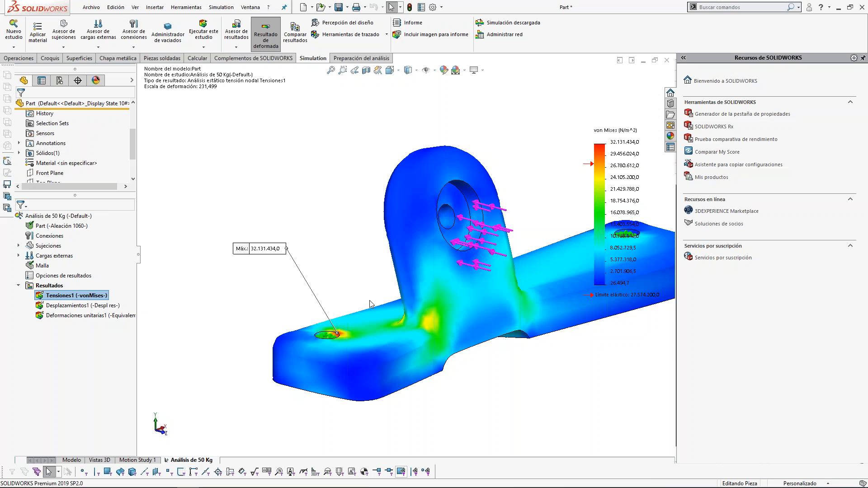
pyautogui.moveTo(370, 300)
pyautogui.mouseDown(button='middle')
pyautogui.moveTo(366, 293)
pyautogui.moveTo(373, 297)
pyautogui.mouseUp(button='middle')
pyautogui.scroll(-5, 373, 297)
pyautogui.scroll(2, 376, 327)
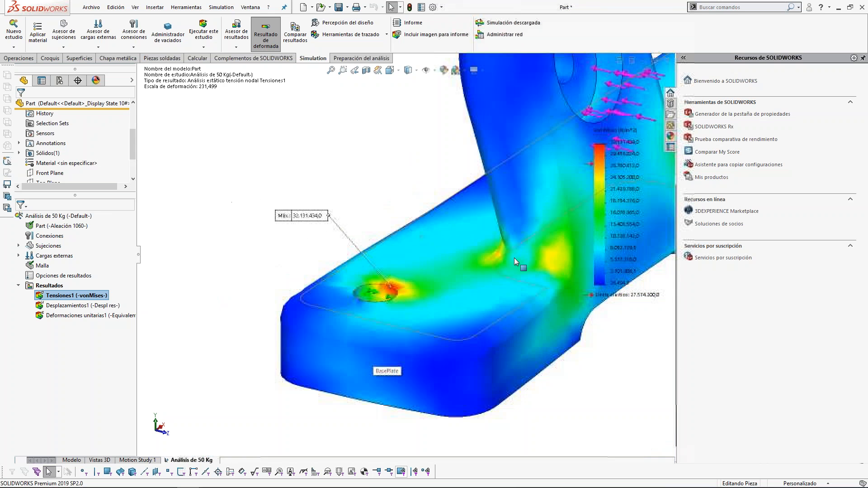
# Step: Probe the von Mises stress at the lower front corner of the base plate, then close the probe without keeping it
pyautogui.moveTo(526, 248)
pyautogui.mouseDown(button='middle')
pyautogui.moveTo(590, 235)
pyautogui.moveTo(541, 242)
pyautogui.mouseUp(button='middle')
pyautogui.scroll(4, 542, 243)
pyautogui.scroll(-2, 513, 206)
pyautogui.moveTo(513, 207); pyautogui.dragTo(486, 206, button='middle')
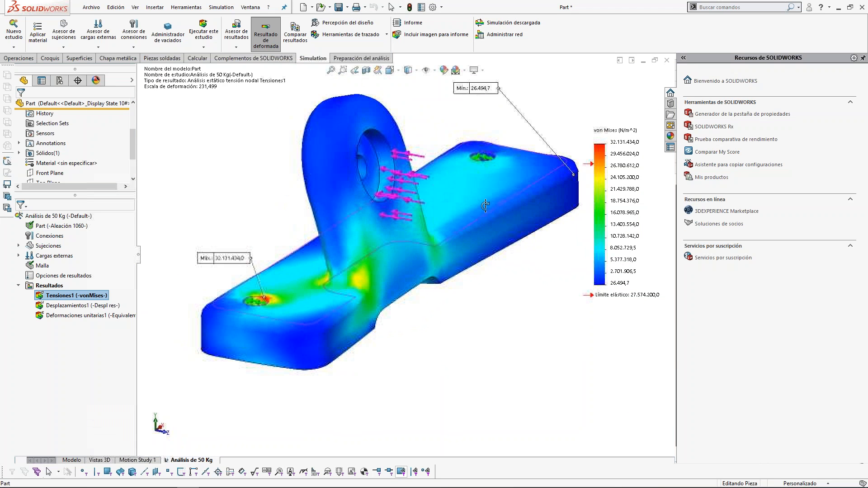
pyautogui.scroll(1, 416, 194)
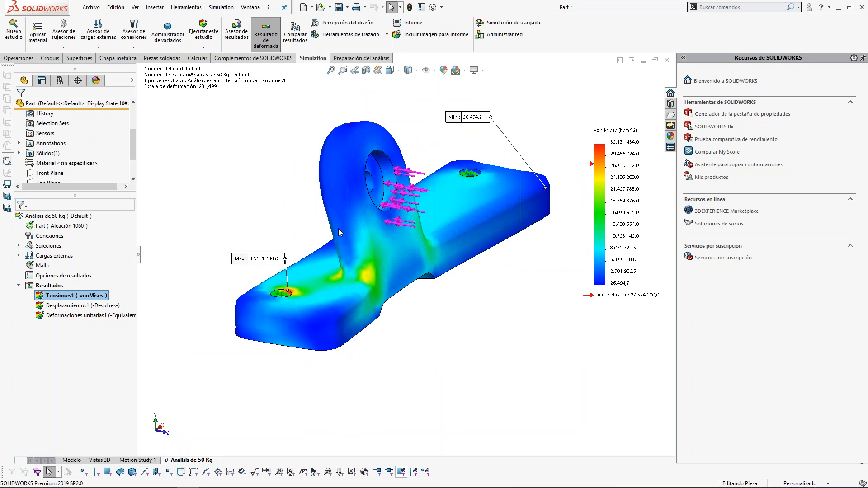
pyautogui.click(385, 35)
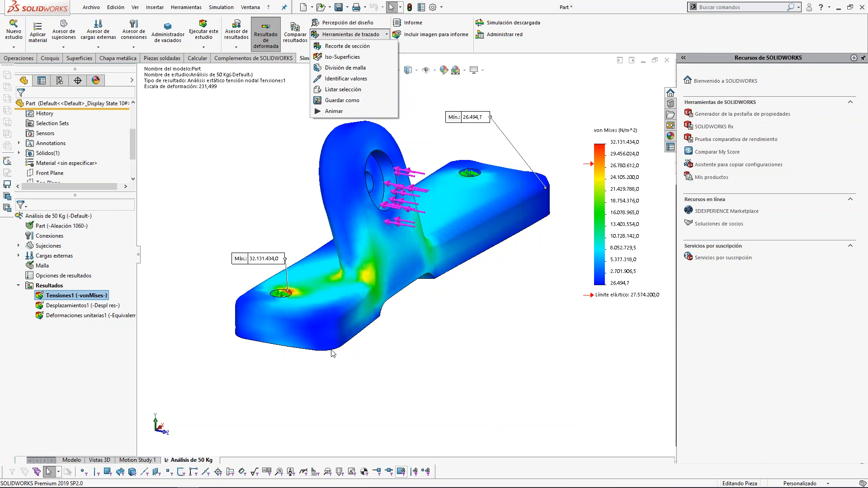
pyautogui.click(344, 79)
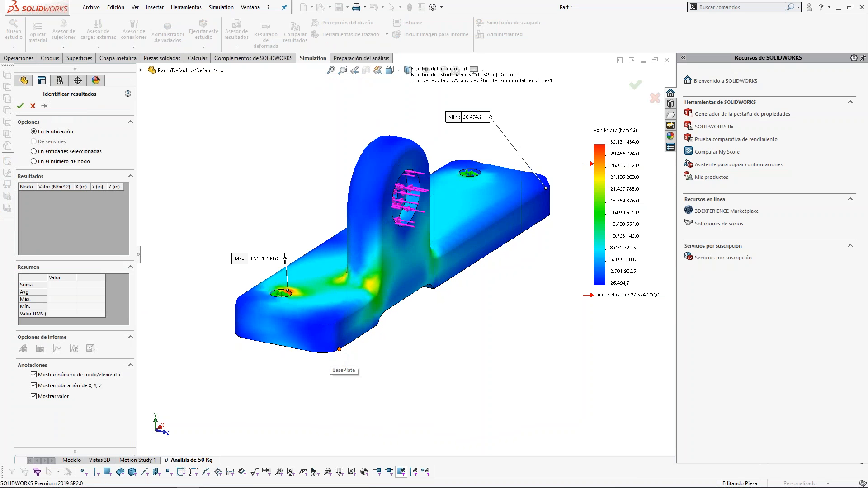
pyautogui.click(339, 349)
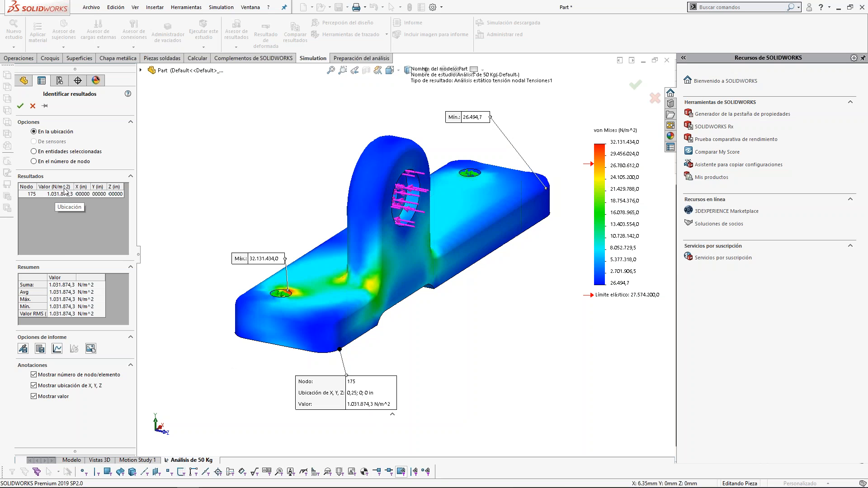
pyautogui.click(33, 107)
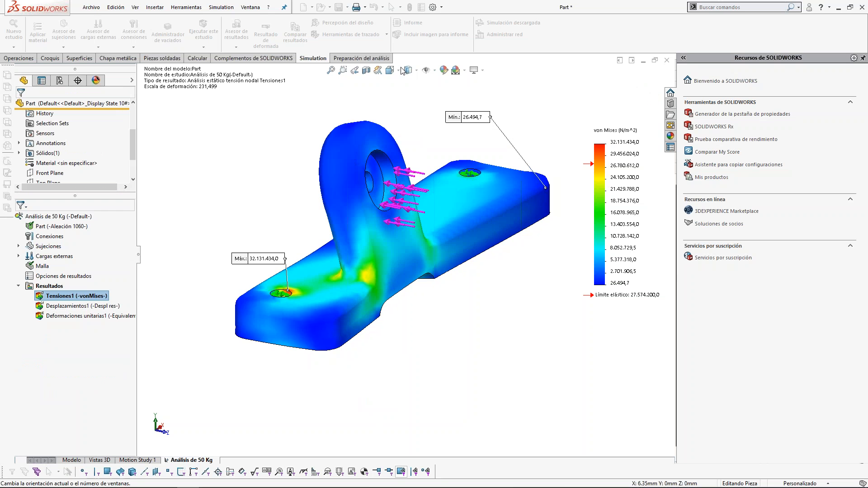
# Step: Examine the stress inside the base hole marked as maximum with a Front Plane section offset to -0.92461295 pulgadas, and discard the section
pyautogui.click(362, 35)
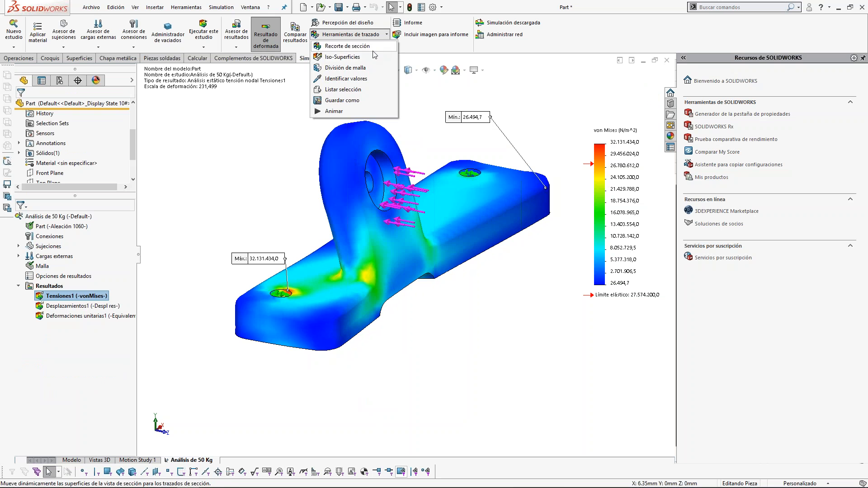
pyautogui.click(370, 46)
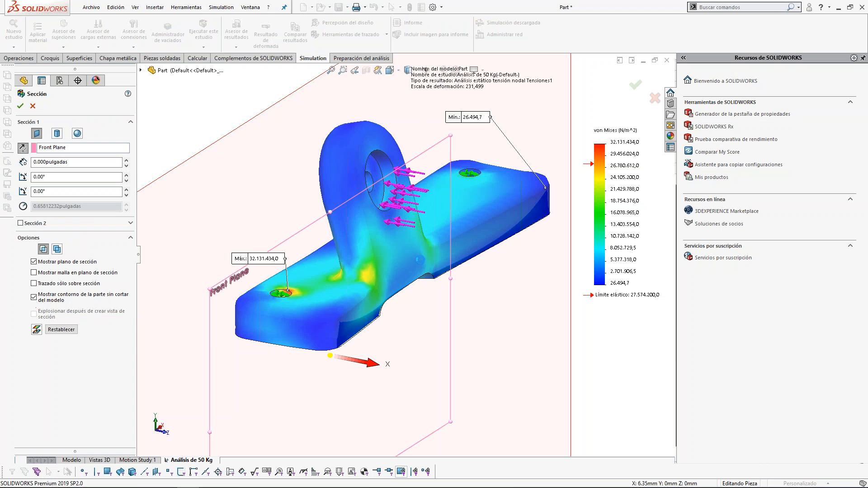
pyautogui.moveTo(398, 335); pyautogui.dragTo(345, 321)
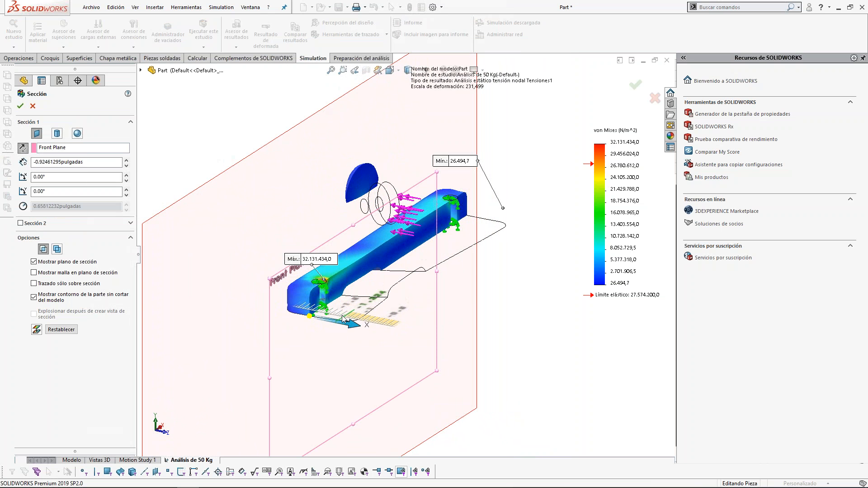
pyautogui.scroll(-5, 368, 275)
pyautogui.scroll(3, 386, 266)
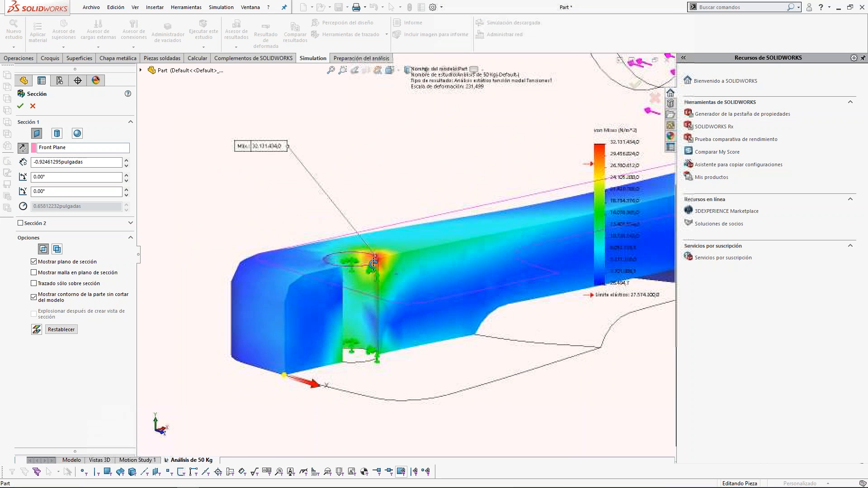
pyautogui.scroll(-4, 384, 265)
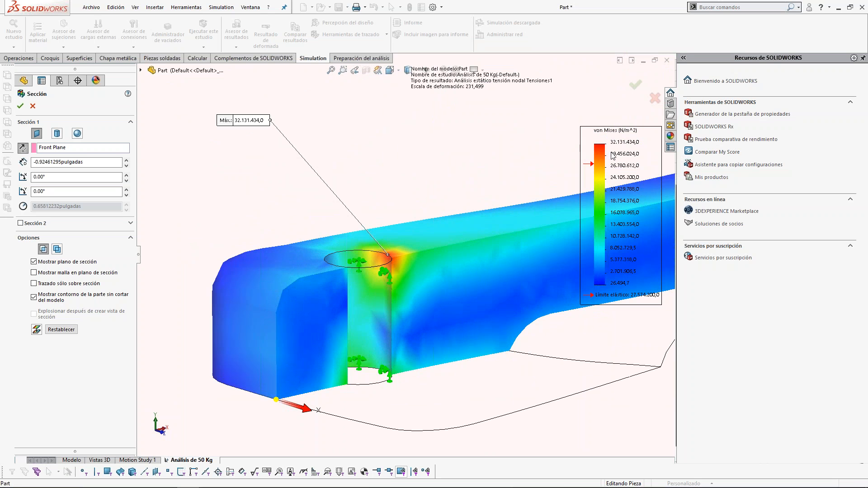
pyautogui.scroll(4, 545, 233)
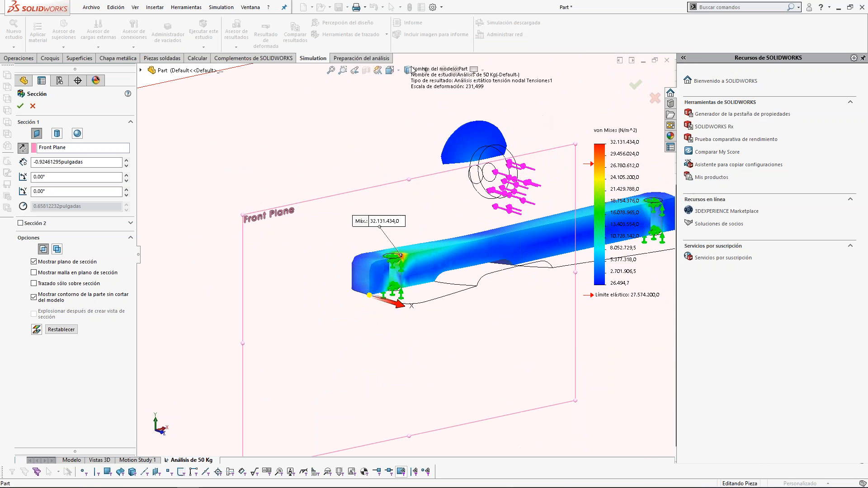
pyautogui.click(655, 98)
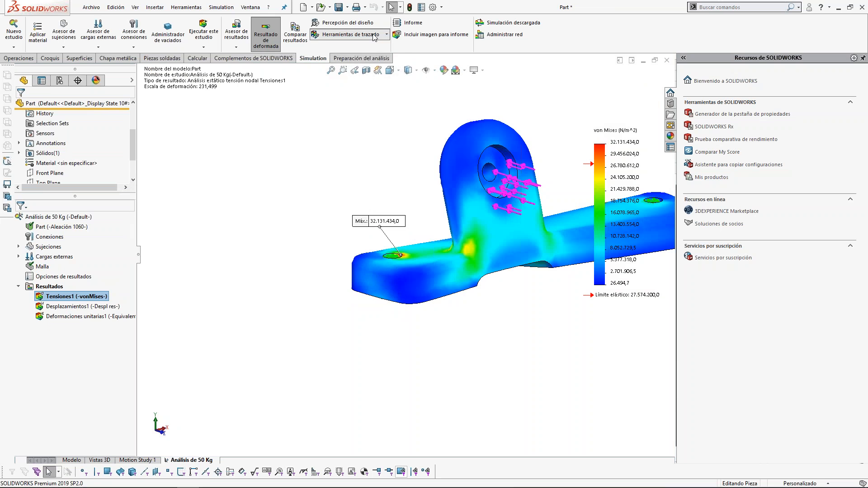
# Step: Examine the regions at or above the yield limit with an iso-surface view of the stress plot at 27574200 N/m^2
pyautogui.click(357, 35)
pyautogui.click(365, 58)
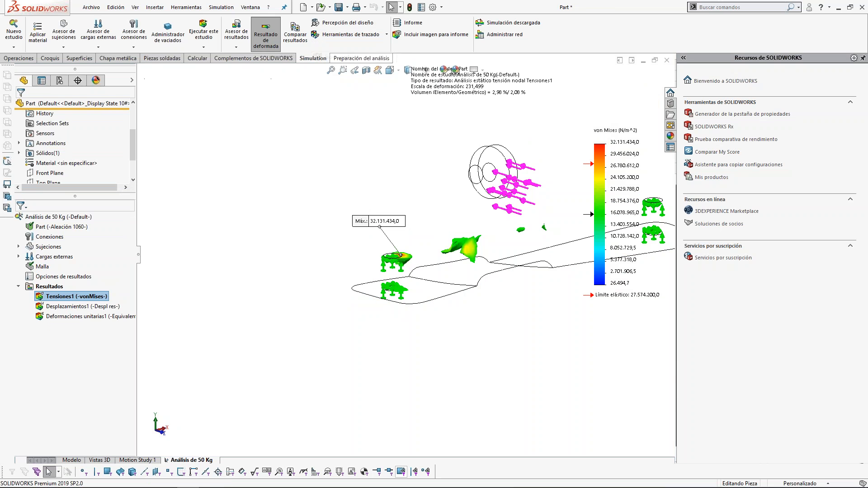
pyautogui.scroll(3, 534, 212)
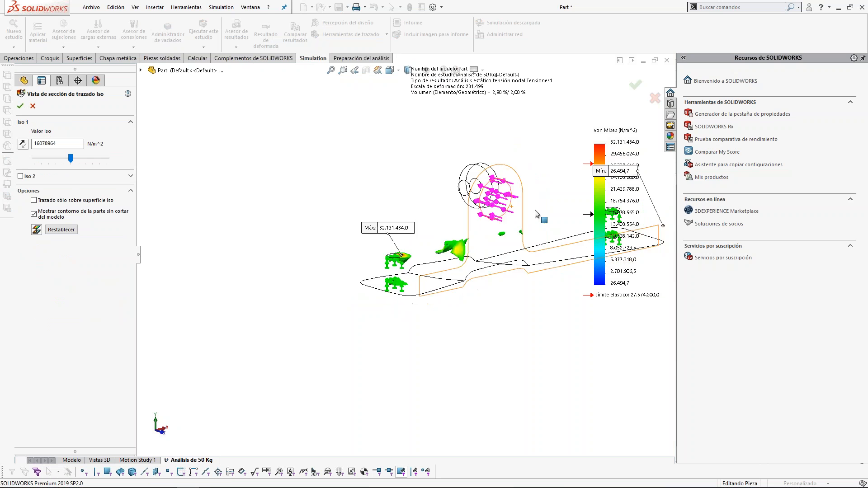
pyautogui.scroll(-5, 529, 211)
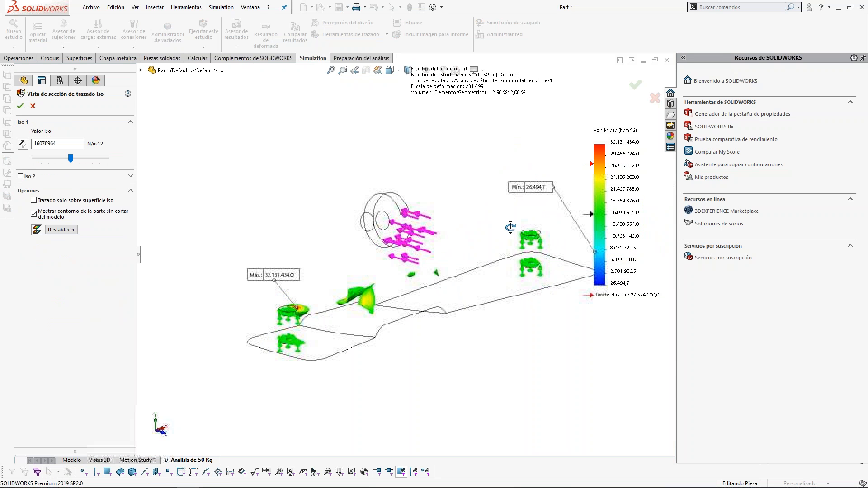
pyautogui.scroll(1, 542, 285)
pyautogui.scroll(-1, 502, 299)
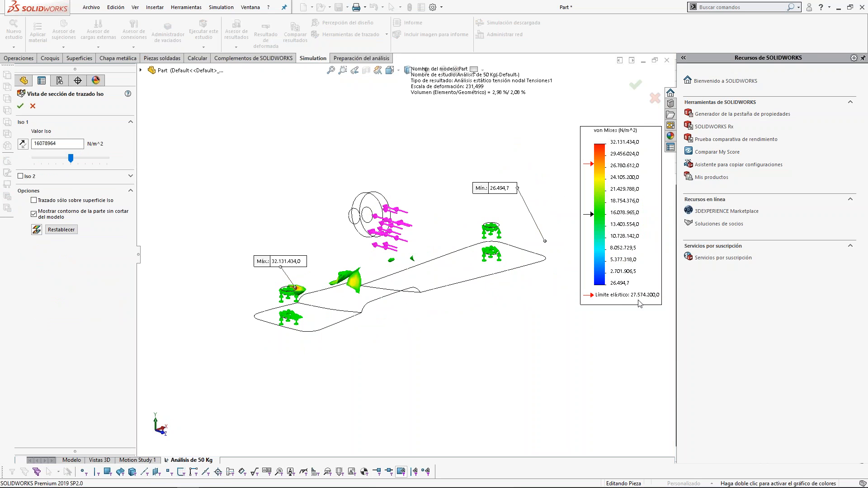
pyautogui.click(68, 142)
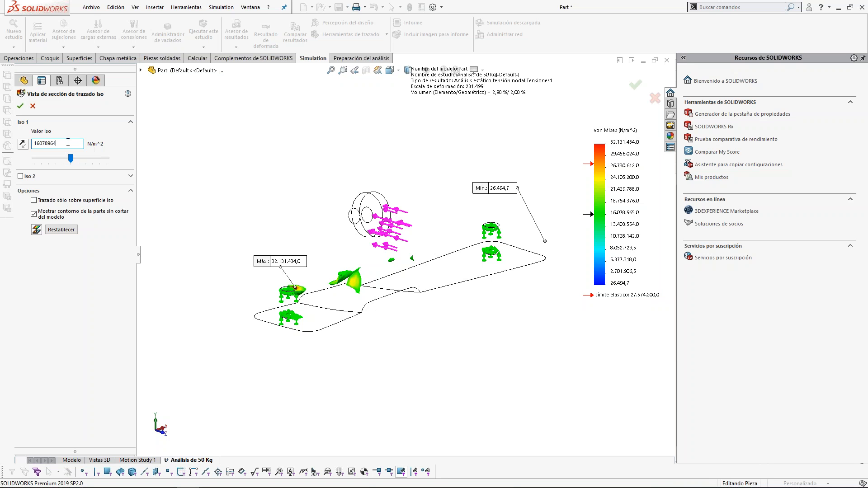
pyautogui.doubleClick(63, 141)
pyautogui.write('27')
pyautogui.press('Return')
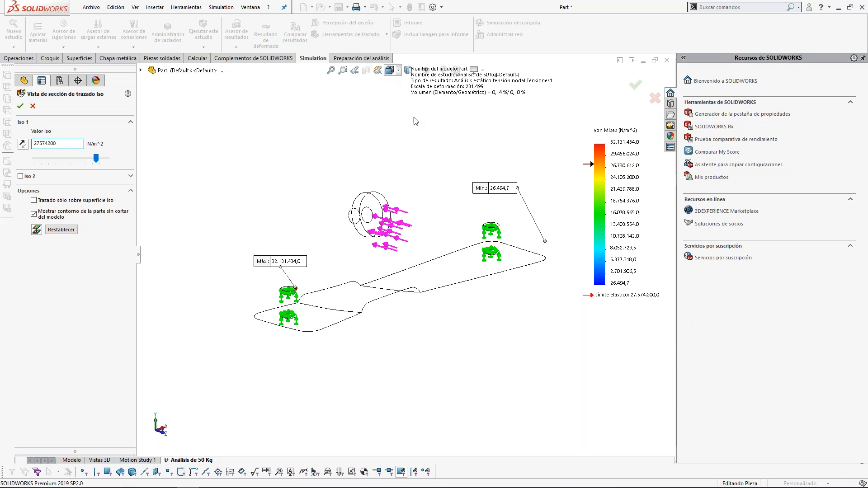
pyautogui.scroll(2, 436, 126)
pyautogui.scroll(-1, 455, 125)
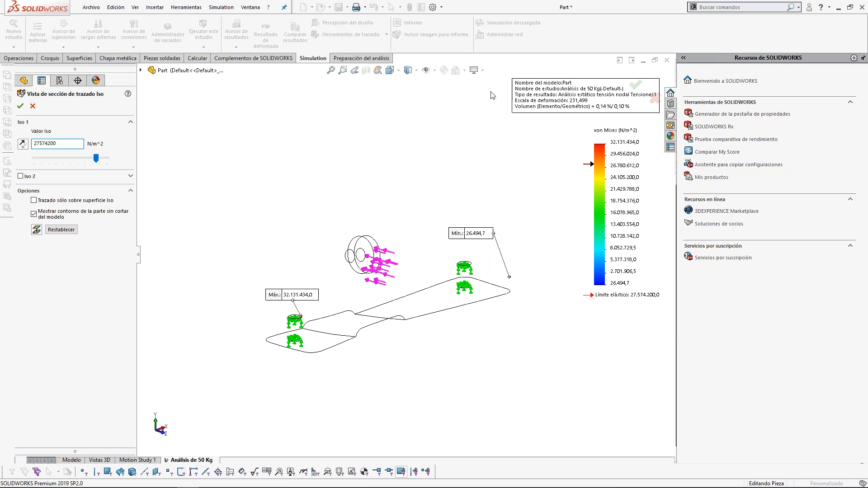
# Step: Close the iso-surface view and hide the simulation symbols for the loads and fixtures
pyautogui.click(435, 71)
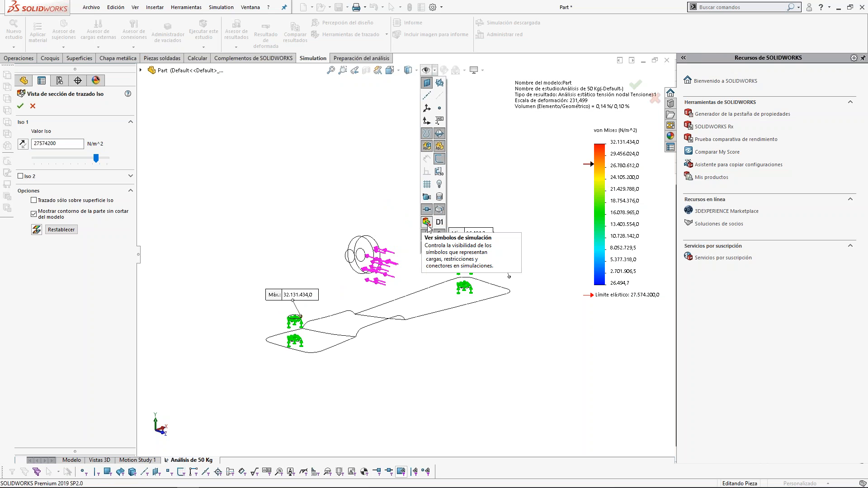
pyautogui.click(357, 194)
pyautogui.scroll(2, 395, 267)
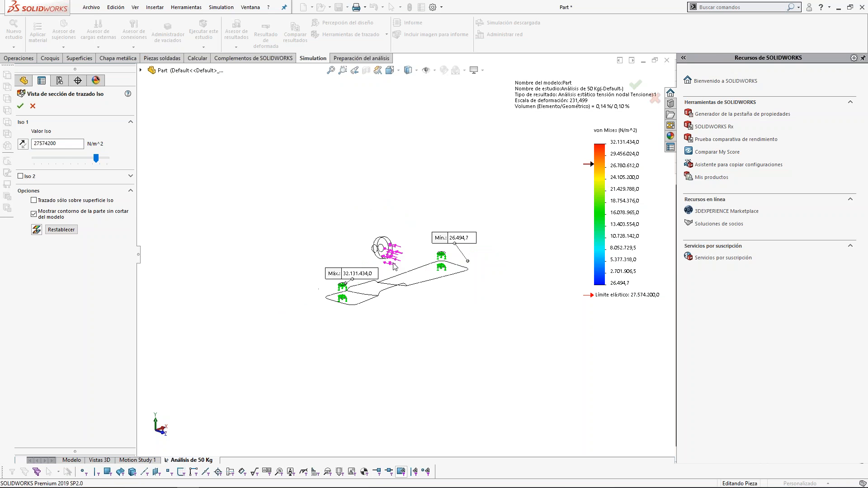
pyautogui.click(20, 106)
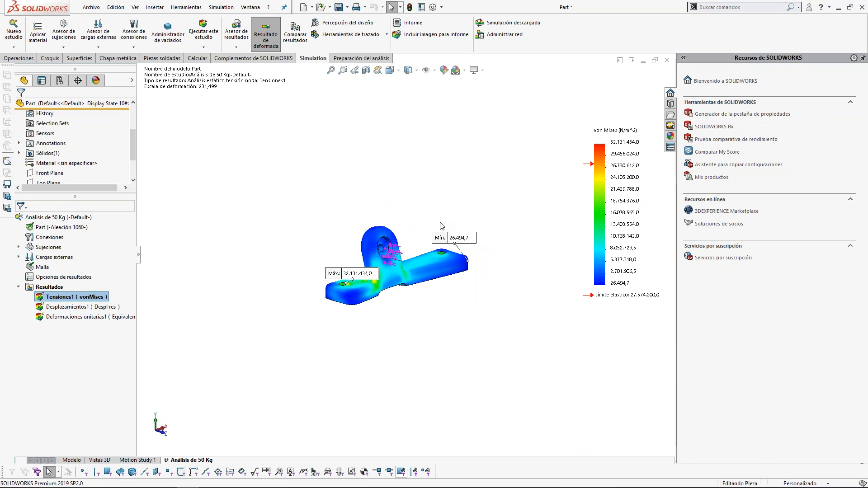
pyautogui.scroll(-2, 395, 277)
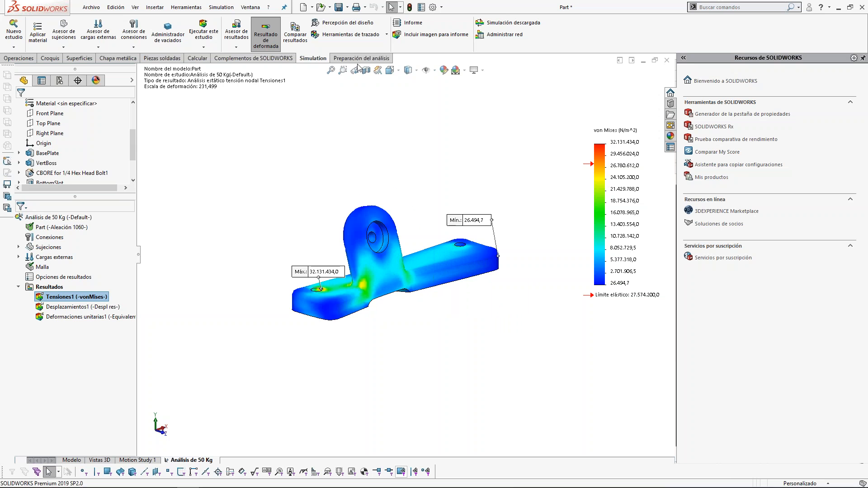
# Step: Reopen the iso-surface view at 27574200 N/m^2 and inspect the overstressed zone at the edge of the base hole
pyautogui.click(351, 35)
pyautogui.click(344, 57)
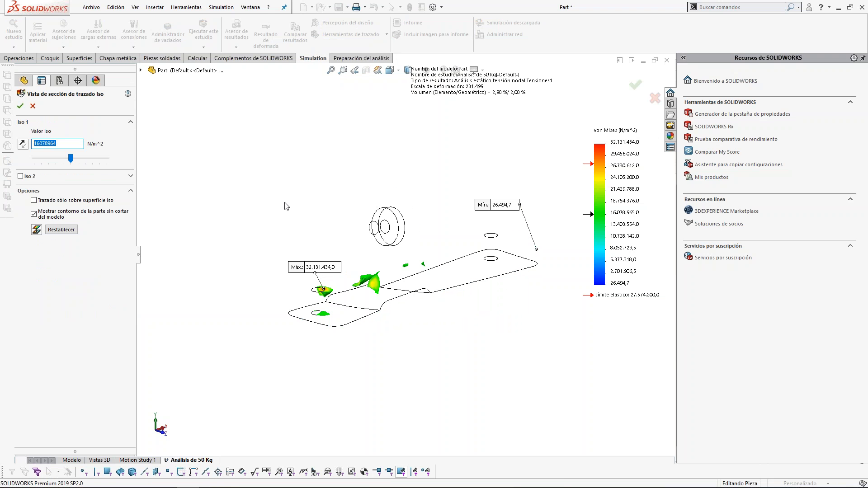
pyautogui.write('27')
pyautogui.press('Return')
pyautogui.scroll(-6, 316, 290)
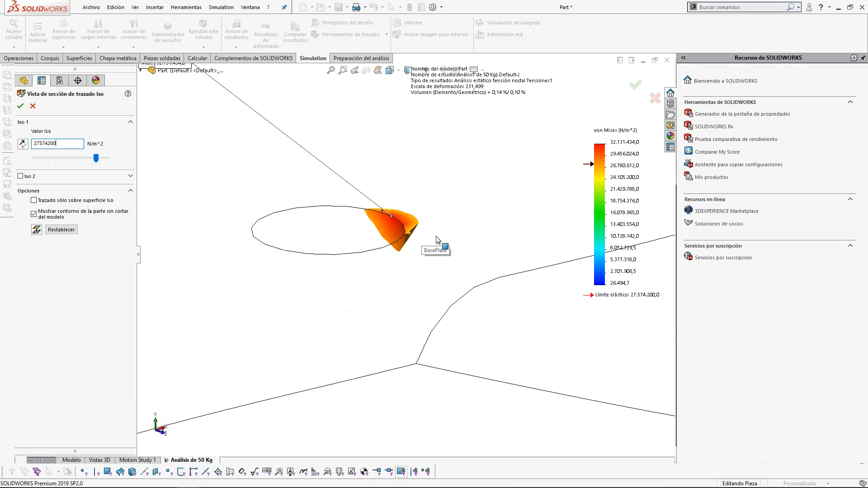
pyautogui.scroll(6, 407, 244)
pyautogui.scroll(-2, 505, 250)
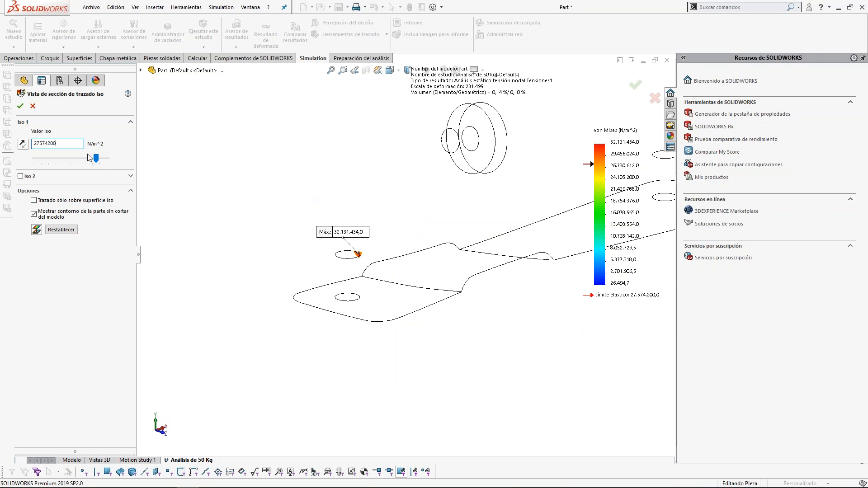
# Step: Lower the iso value to 7731679.5 N/m^2 and further to view how the stress spreads, and cancel the iso-surface view
pyautogui.moveTo(95, 161); pyautogui.dragTo(51, 160)
pyautogui.scroll(3, 501, 250)
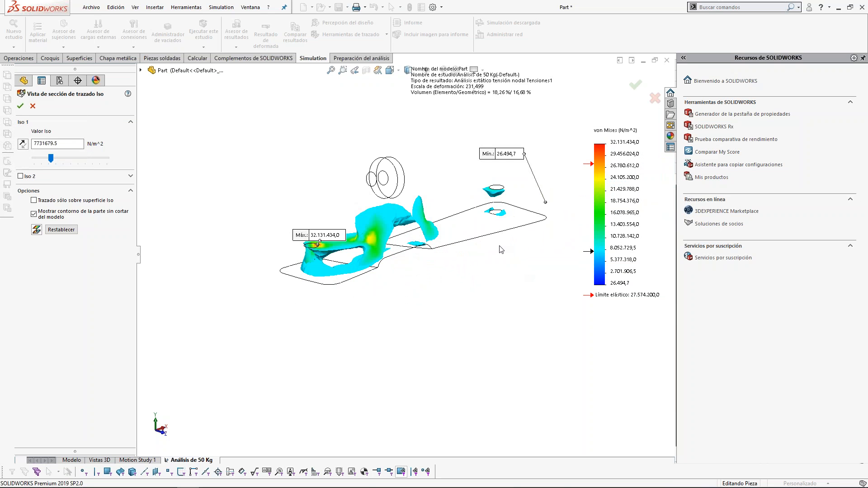
pyautogui.moveTo(50, 158); pyautogui.dragTo(21, 158)
pyautogui.click(33, 107)
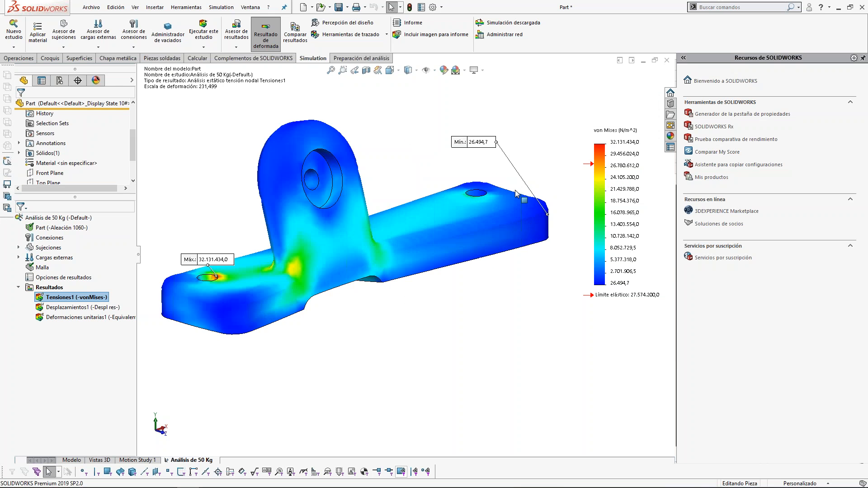
# Step: Display the Desplazamientos1 plot with its minimum and maximum annotations and move their labels off the part
pyautogui.doubleClick(78, 307)
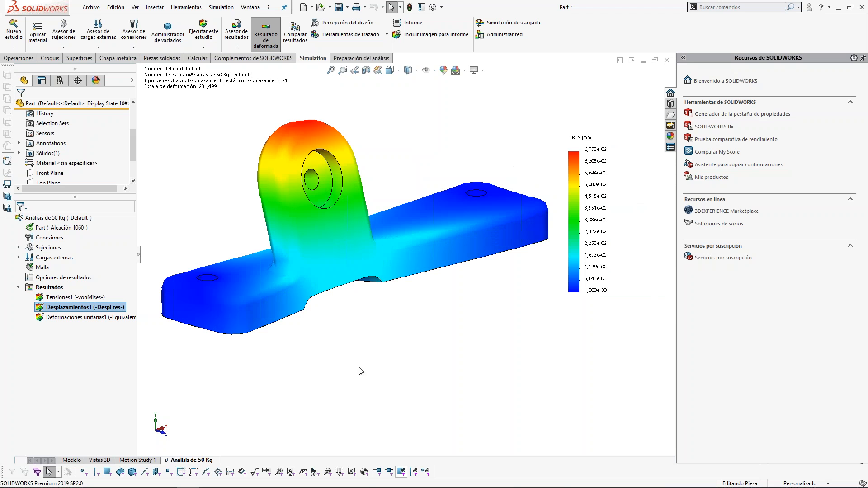
pyautogui.moveTo(277, 165); pyautogui.dragTo(288, 165, button='middle')
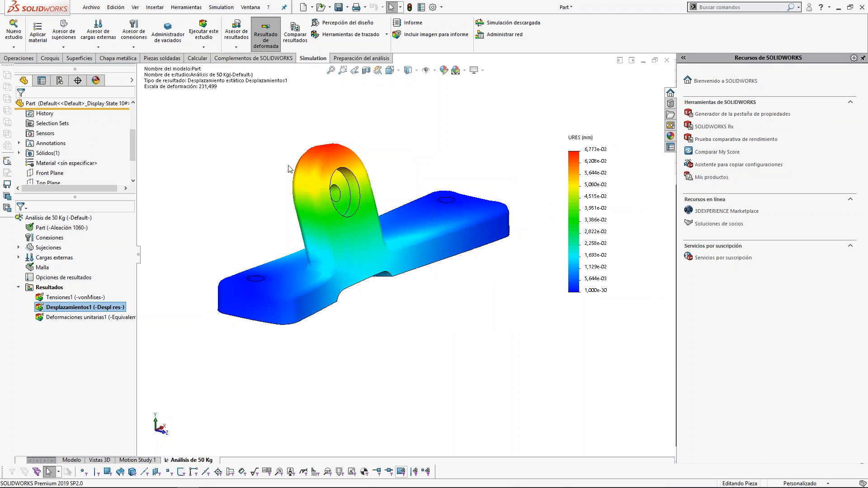
pyautogui.doubleClick(589, 196)
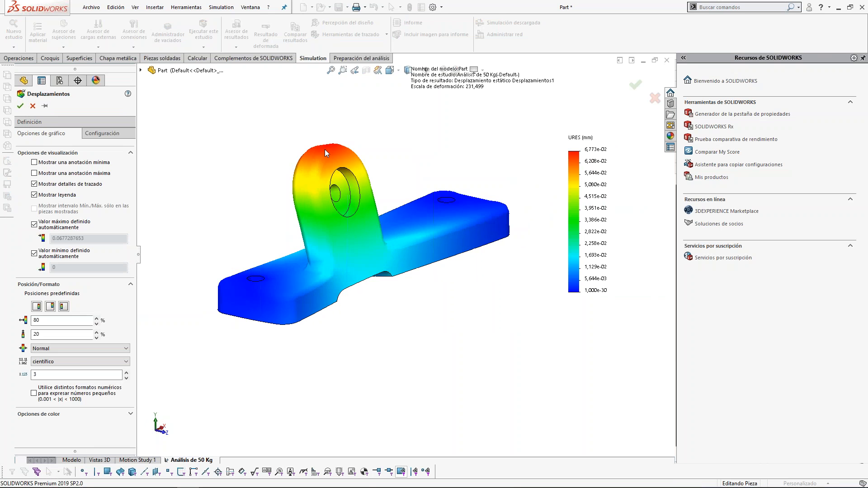
pyautogui.click(50, 164)
pyautogui.click(38, 174)
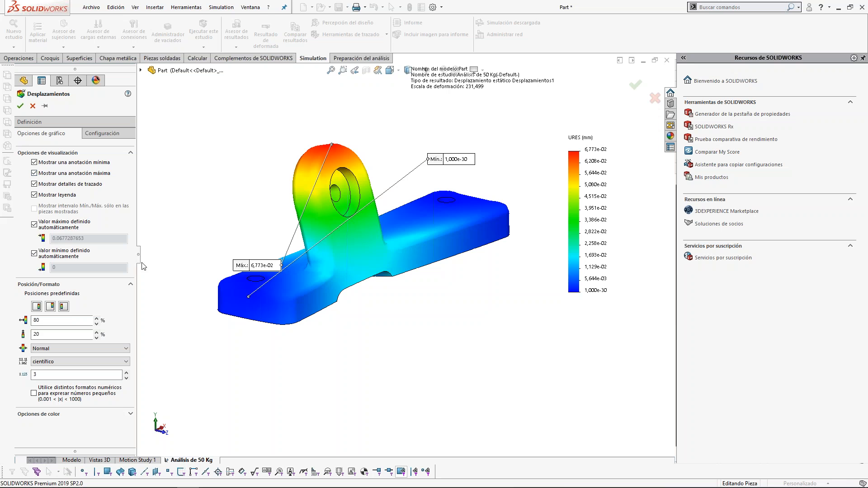
pyautogui.moveTo(255, 267); pyautogui.dragTo(249, 153)
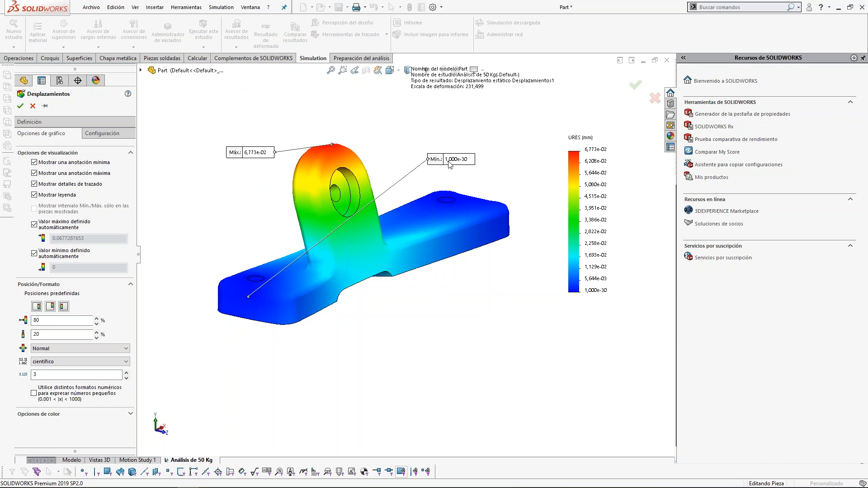
pyautogui.moveTo(311, 275); pyautogui.dragTo(221, 367)
# Step: Show the displacement plot values in floating format (flotante) with 3 decimals, and move the maximum and minimum labels off the part
pyautogui.click(72, 361)
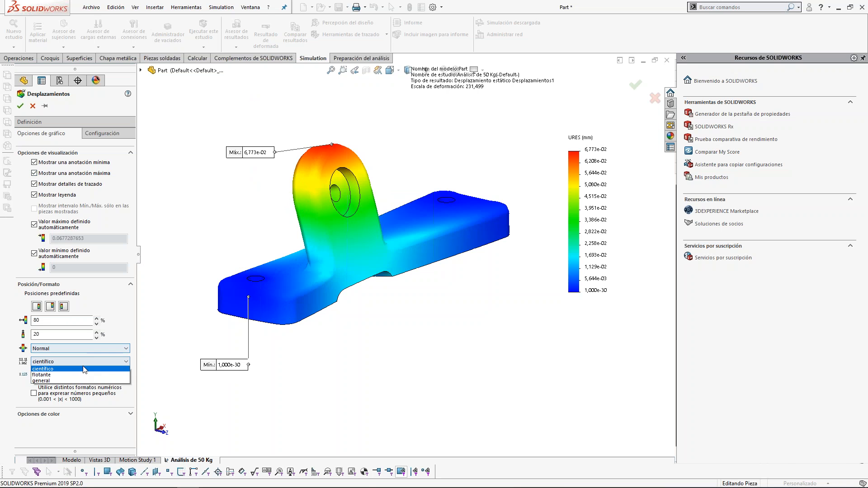
pyautogui.click(82, 379)
pyautogui.click(127, 381)
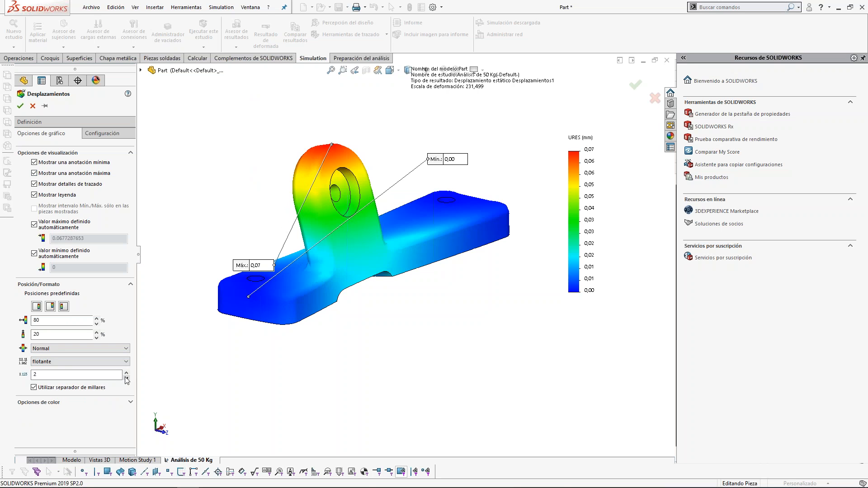
pyautogui.click(126, 372)
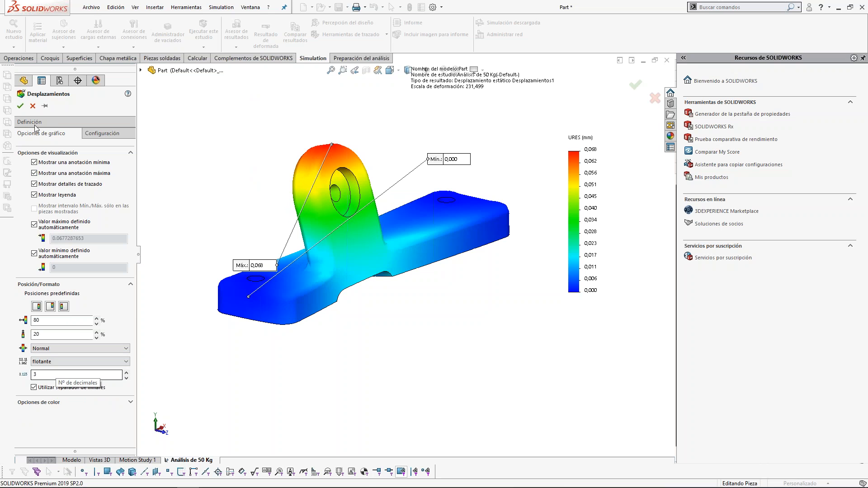
pyautogui.click(20, 106)
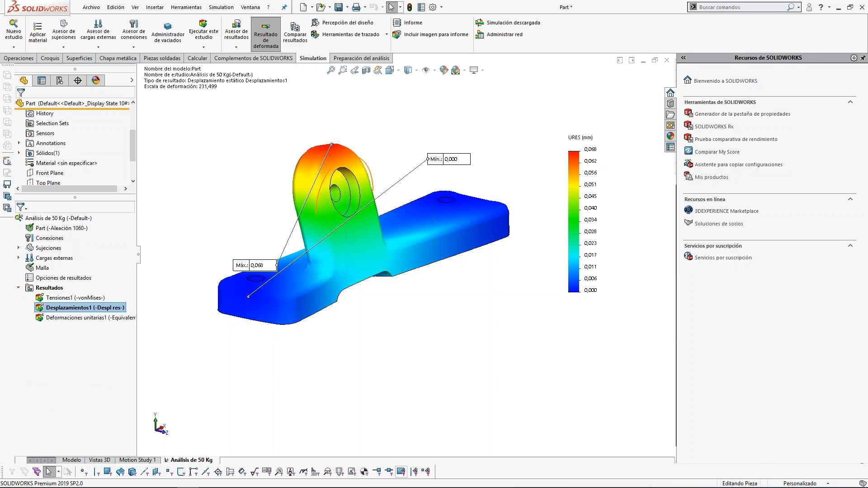
pyautogui.moveTo(255, 265); pyautogui.dragTo(292, 114)
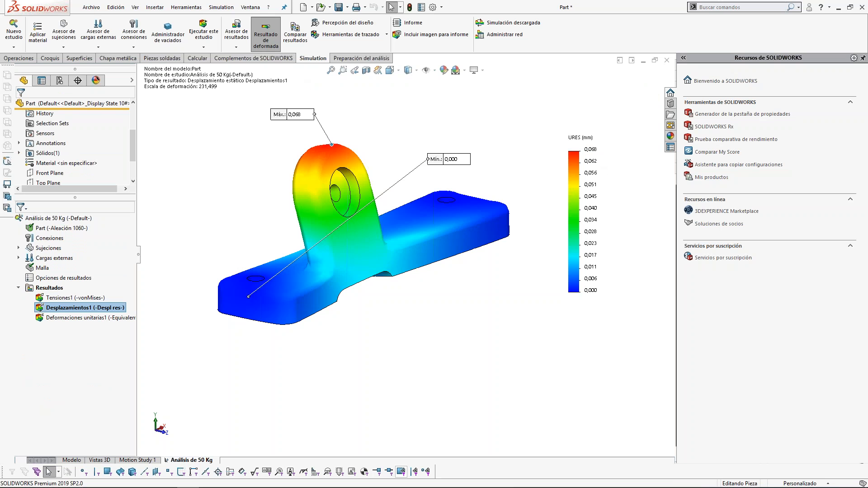
pyautogui.moveTo(453, 161); pyautogui.dragTo(225, 357)
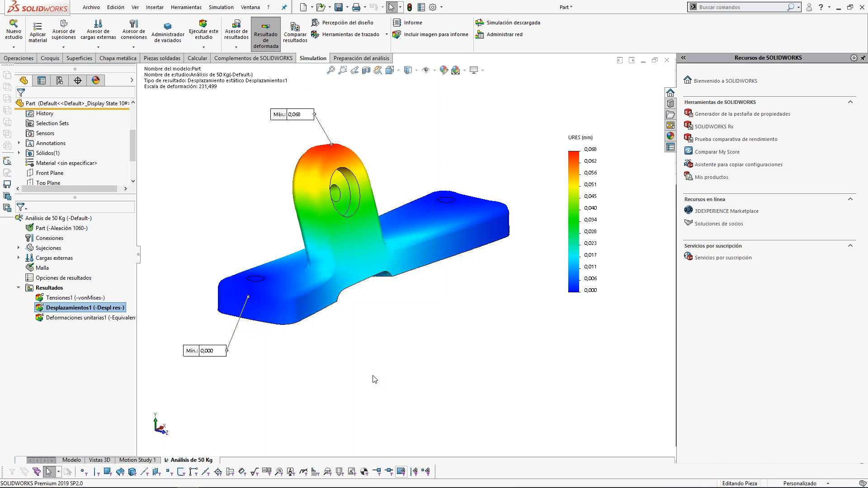
# Step: Compare the bracket's undeformed and deformed shapes by turning the deformed result off and back on
pyautogui.moveTo(324, 153); pyautogui.dragTo(383, 156, button='middle')
pyautogui.scroll(1, 400, 176)
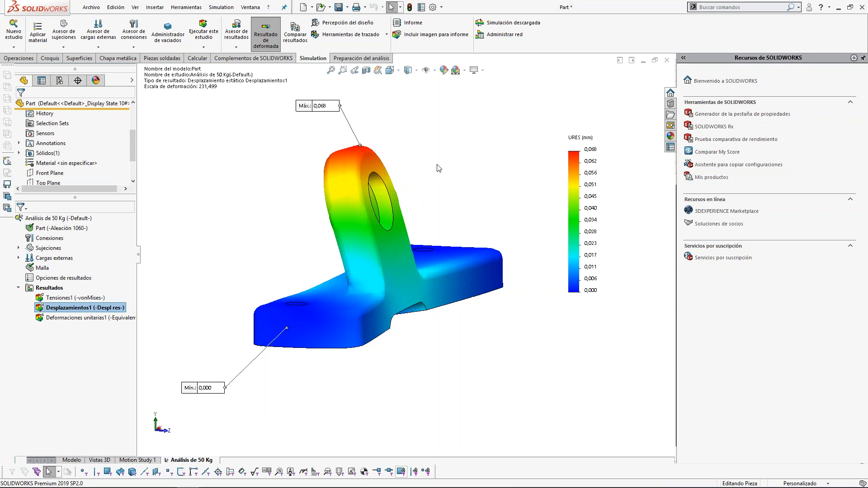
pyautogui.click(275, 47)
pyautogui.moveTo(259, 211)
pyautogui.mouseDown(button='middle')
pyautogui.moveTo(227, 209)
pyautogui.moveTo(313, 217)
pyautogui.moveTo(267, 211)
pyautogui.moveTo(252, 219)
pyautogui.moveTo(258, 213)
pyautogui.mouseUp(button='middle')
pyautogui.click(267, 40)
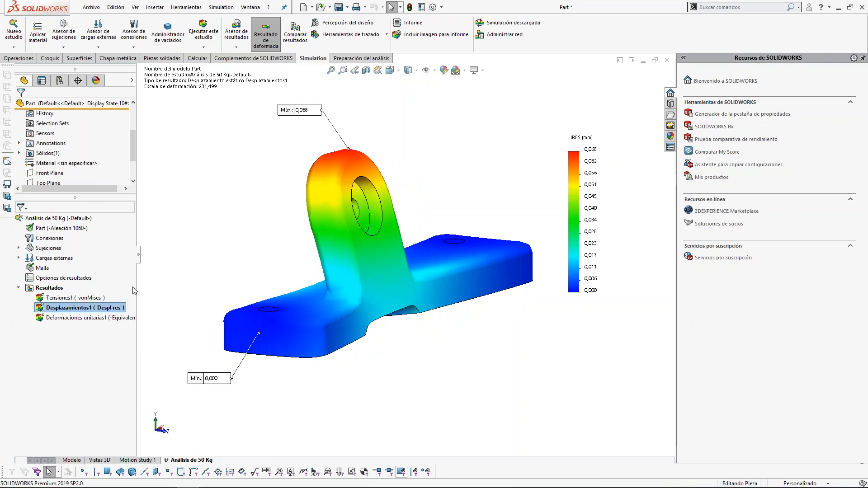
# Step: Animate the Desplazamientos1 plot, slow the animation speed to 46, and close the animation without saving it
pyautogui.rightClick(95, 310)
pyautogui.click(110, 164)
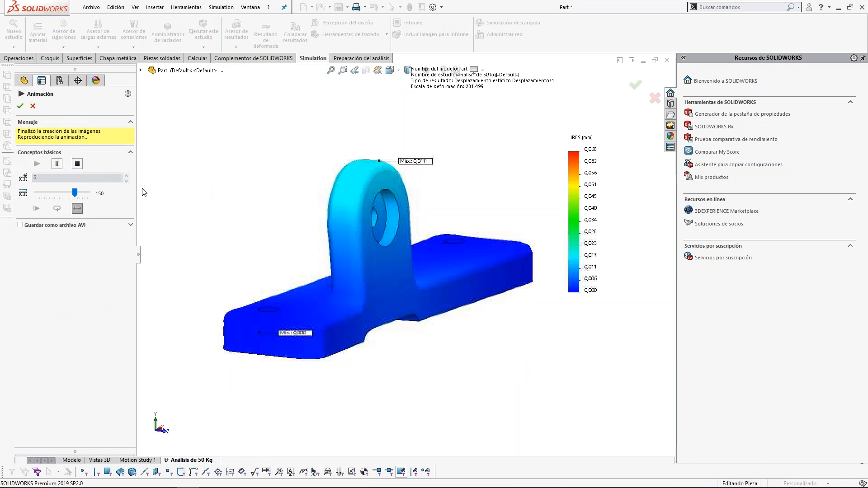
pyautogui.moveTo(75, 196); pyautogui.dragTo(48, 193)
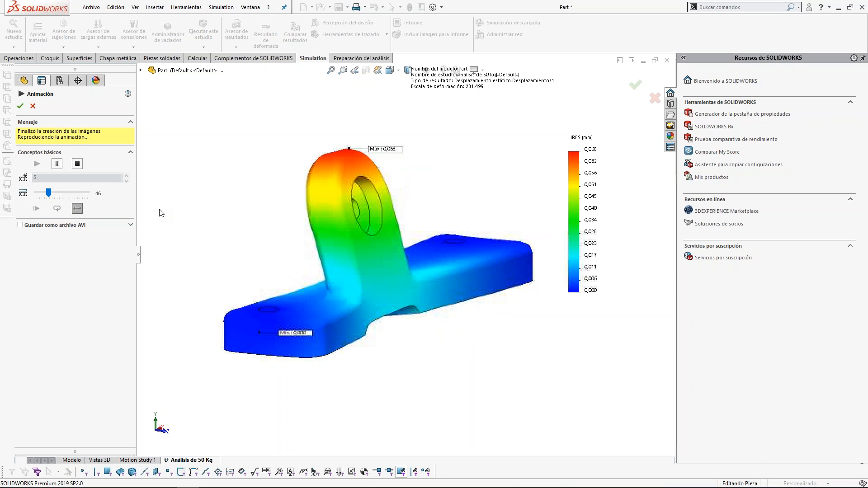
pyautogui.click(33, 106)
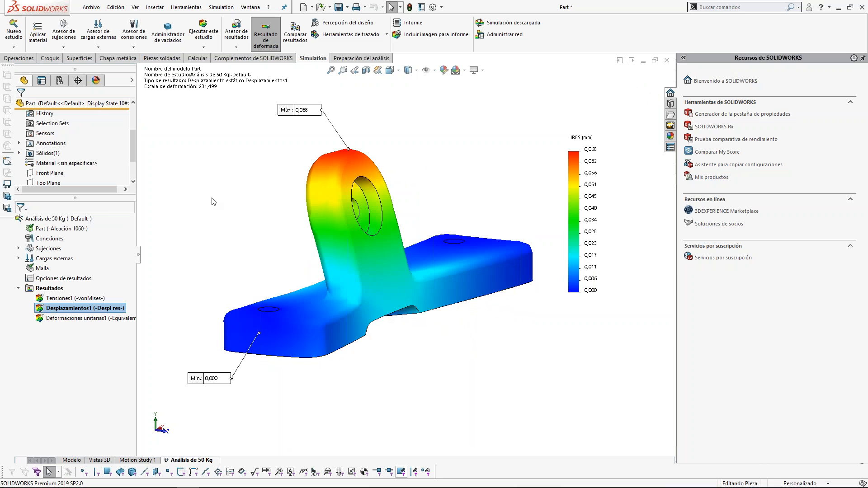
# Step: Switch to the PowerPoint slide show and advance from the analysis process slide to the Conclusión slide
pyautogui.hotkey('alt', 'Tab')
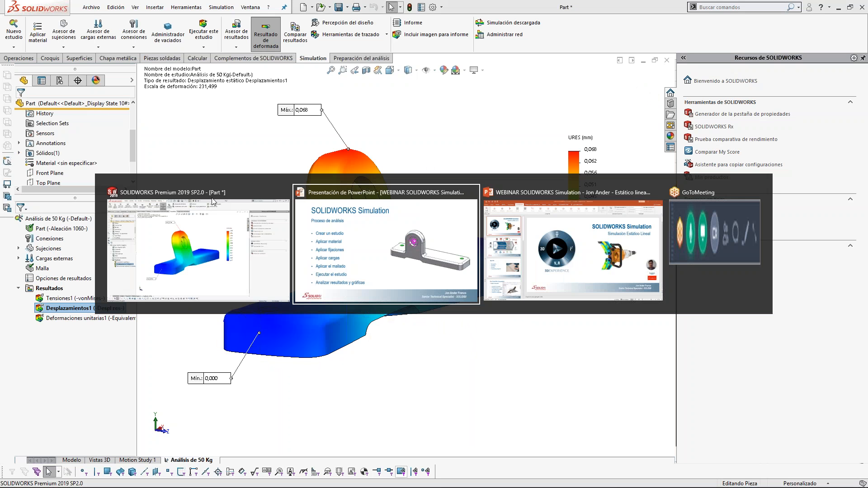
pyautogui.click(406, 245)
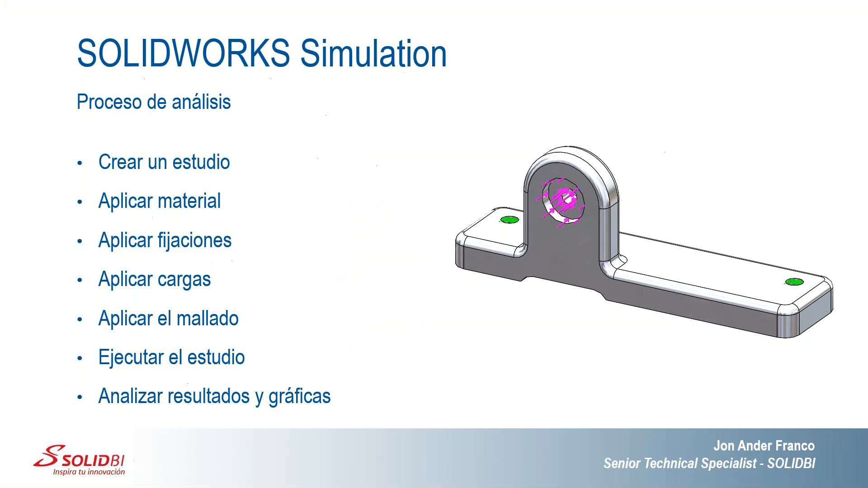
pyautogui.click(391, 232)
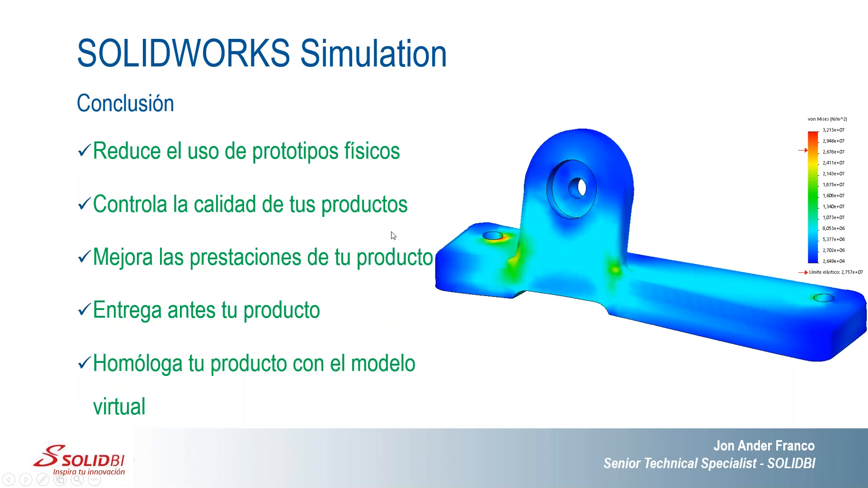